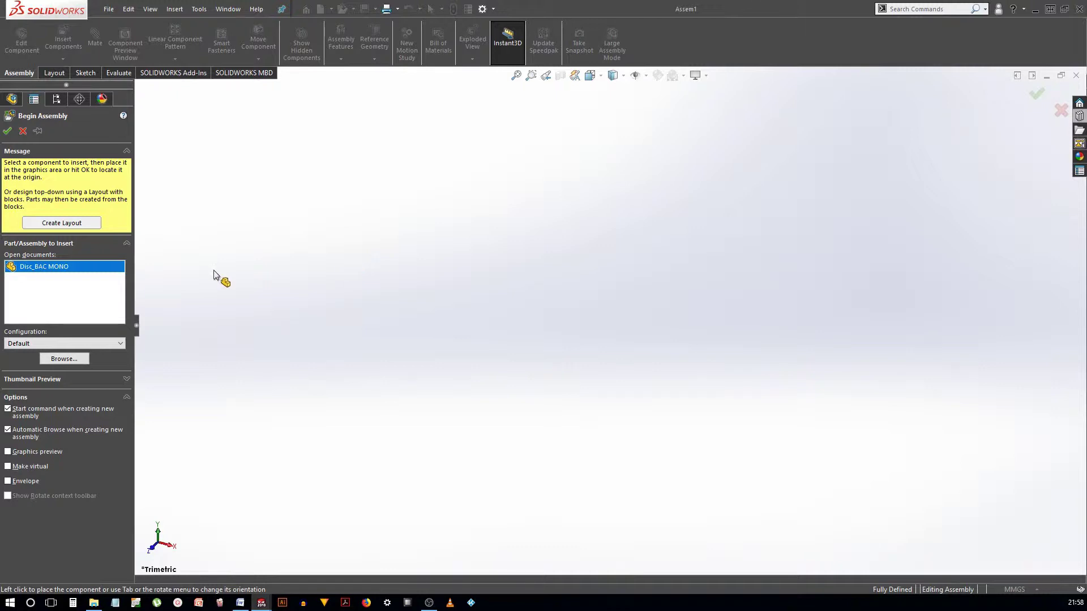
Step: Place the Disc_BAC MONO part in the new assembly and change it from fixed to float
click(565, 293)
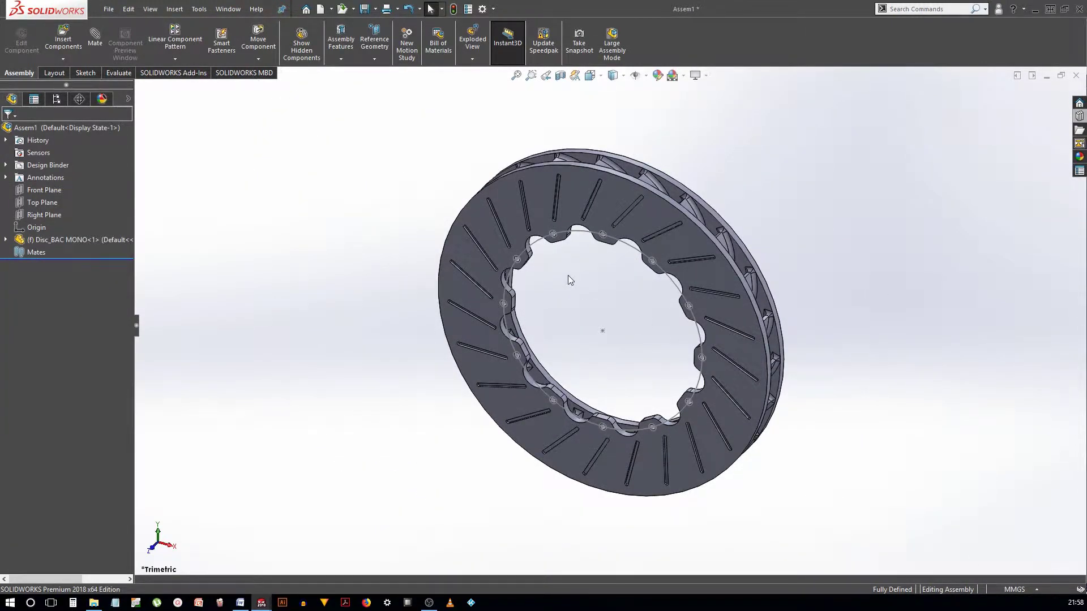
click(46, 240)
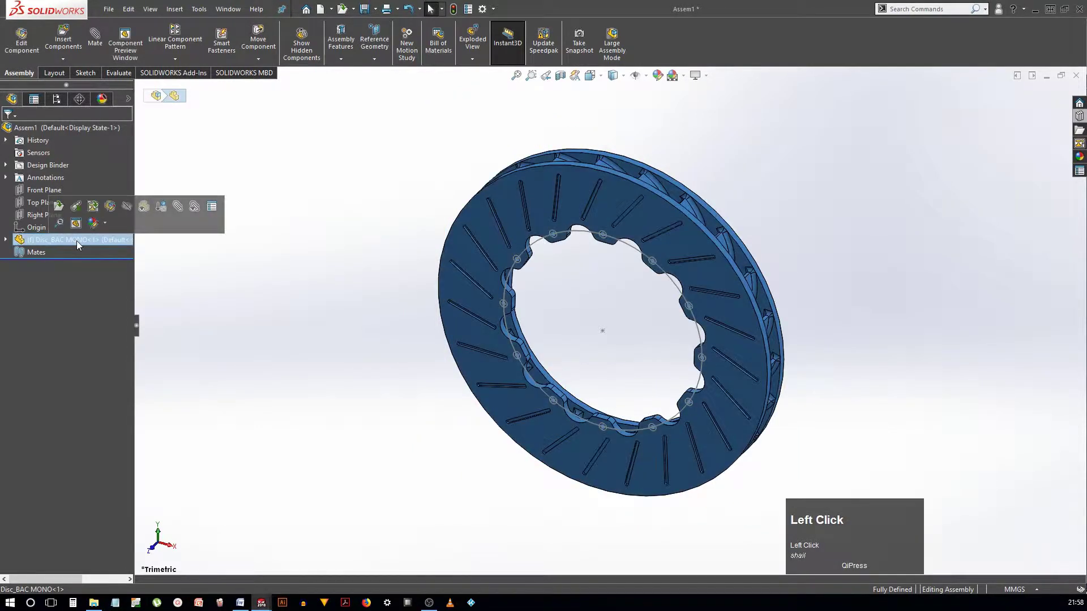
right_click(76, 240)
click(131, 371)
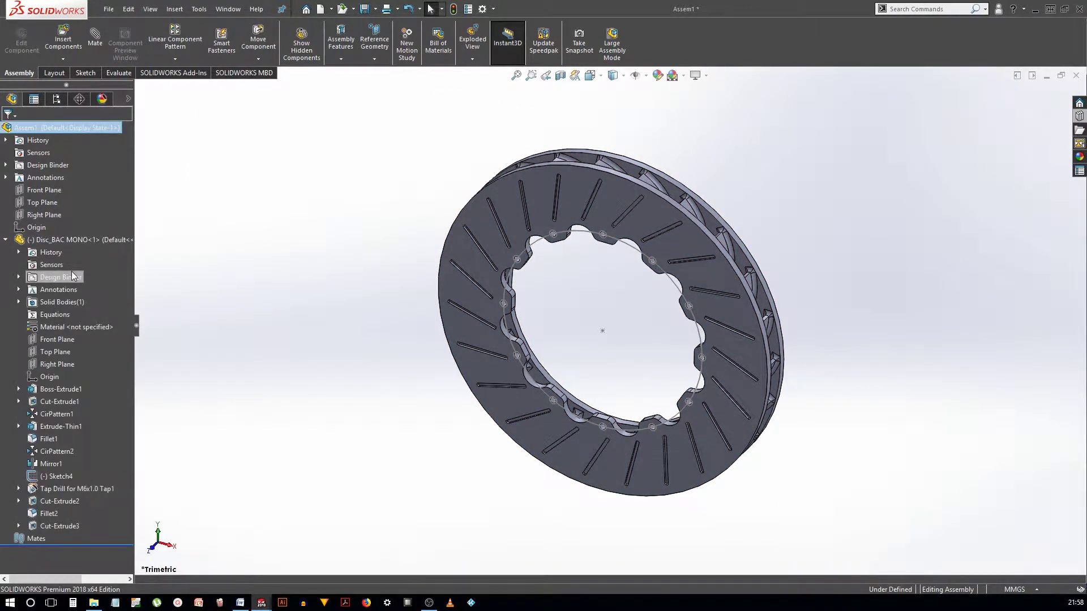
Step: Mate the disc's Front Plane and Right Plane coincident with the assembly's matching planes
click(37, 191)
ctrl+click(59, 339)
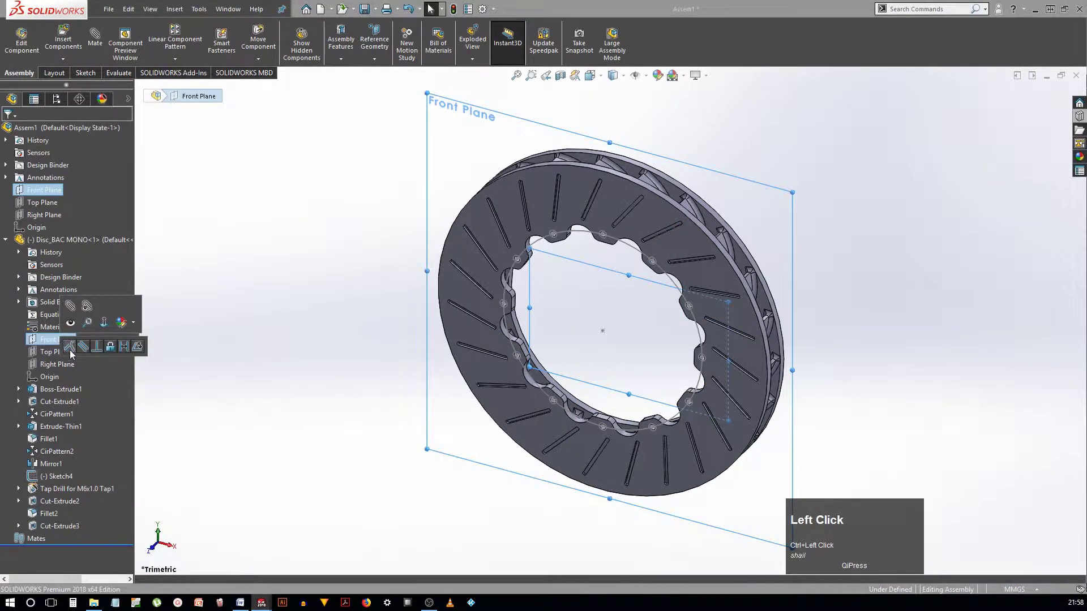
click(69, 347)
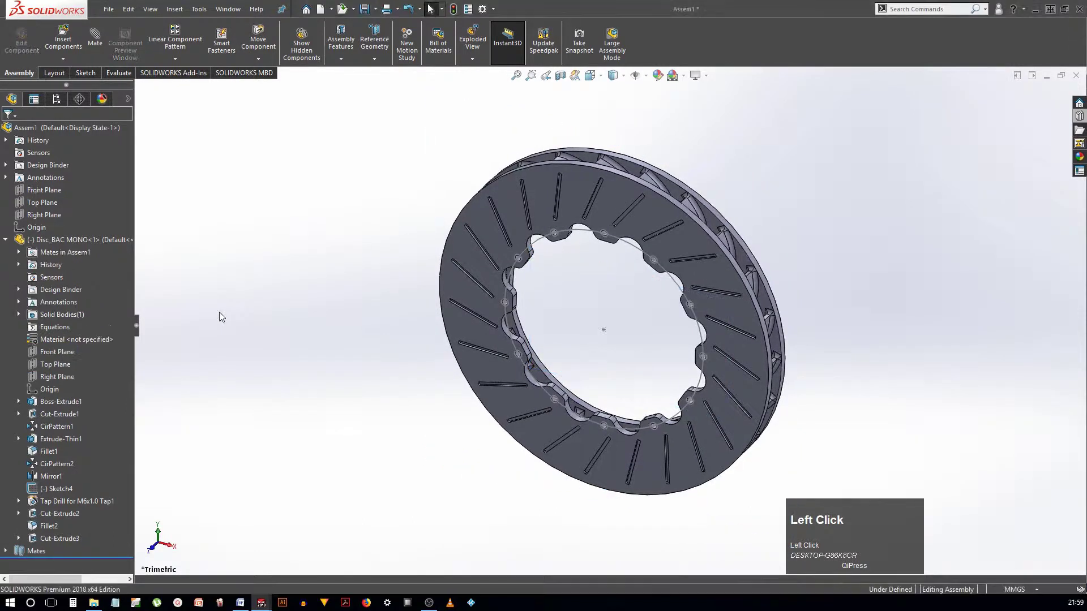
ctrl+click(46, 215)
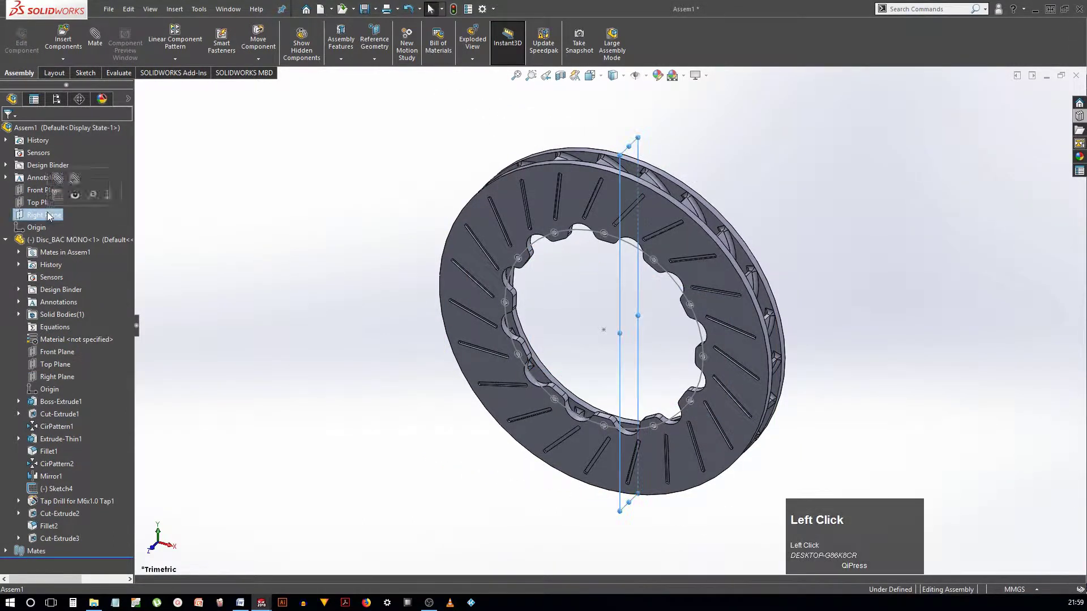
ctrl+click(54, 378)
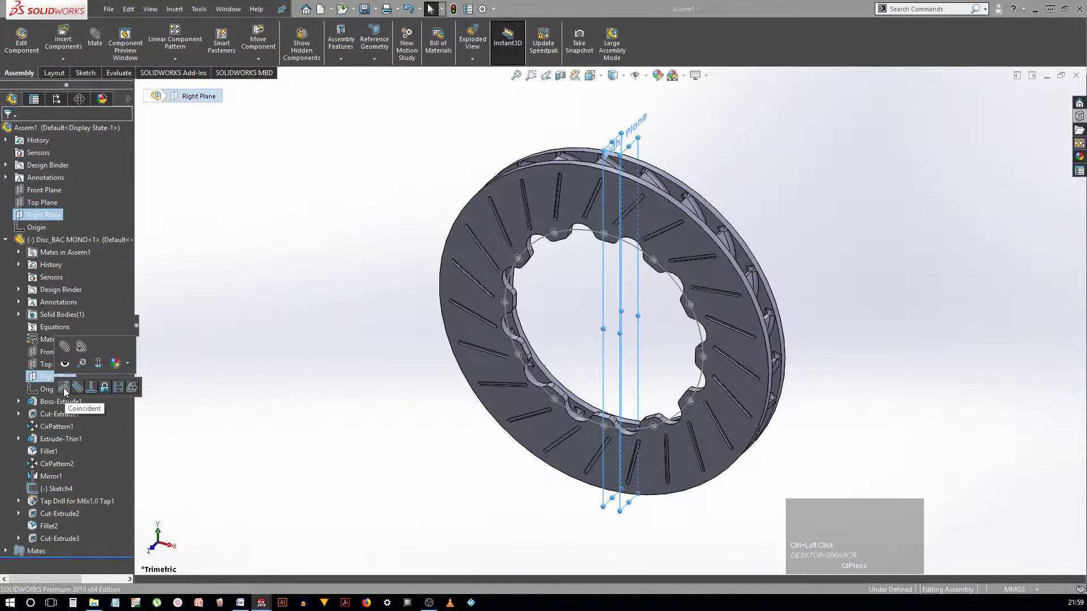
click(64, 389)
Step: Mate the disc's Top Plane coincident with the assembly's Top Plane and test whether the disc can still be moved
click(43, 203)
ctrl+click(42, 366)
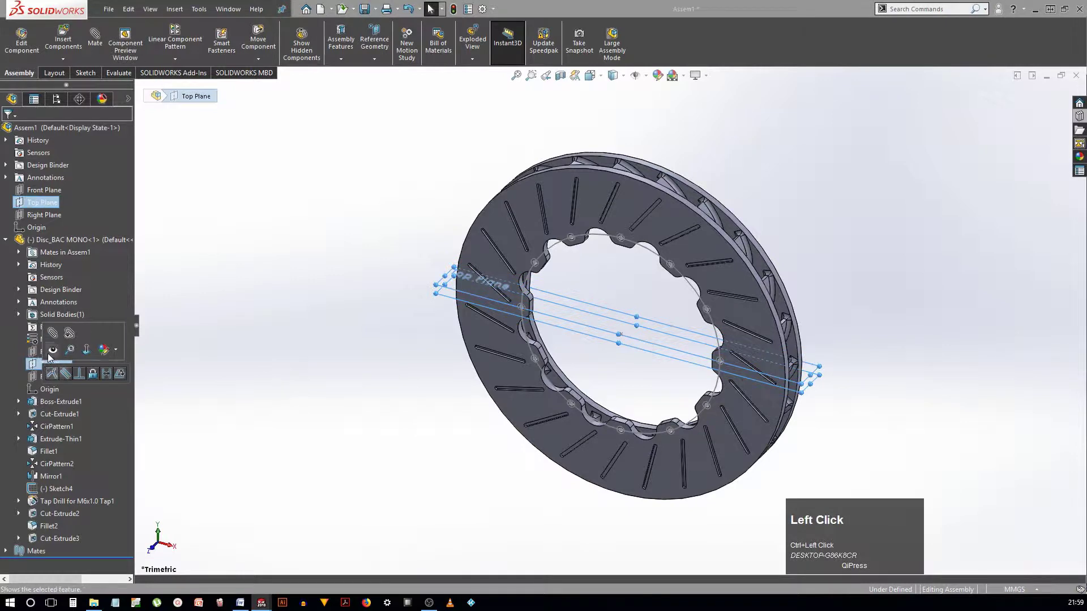
click(52, 375)
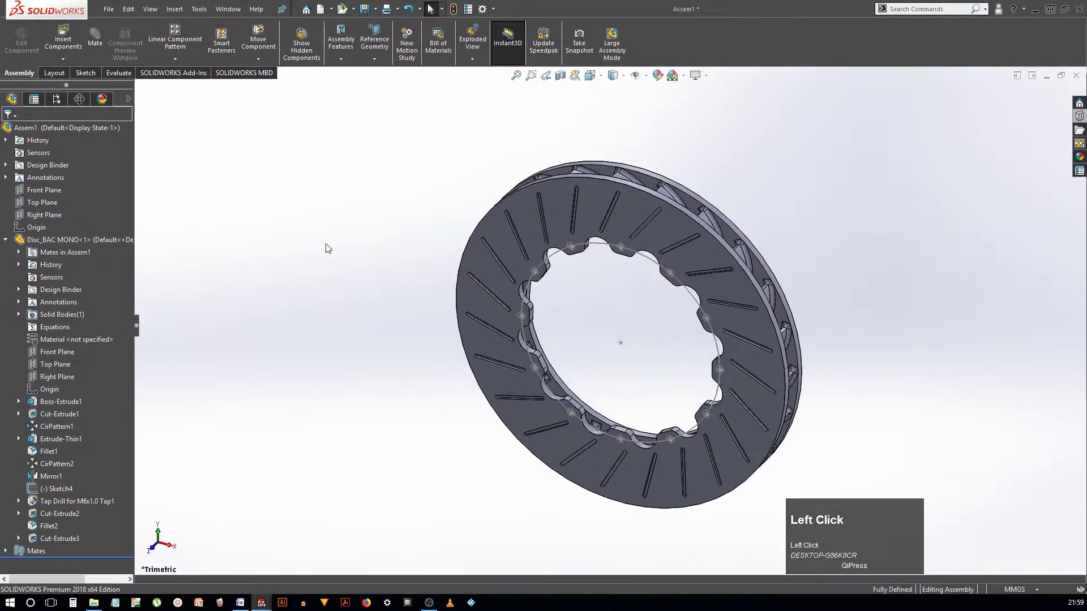
click(532, 231)
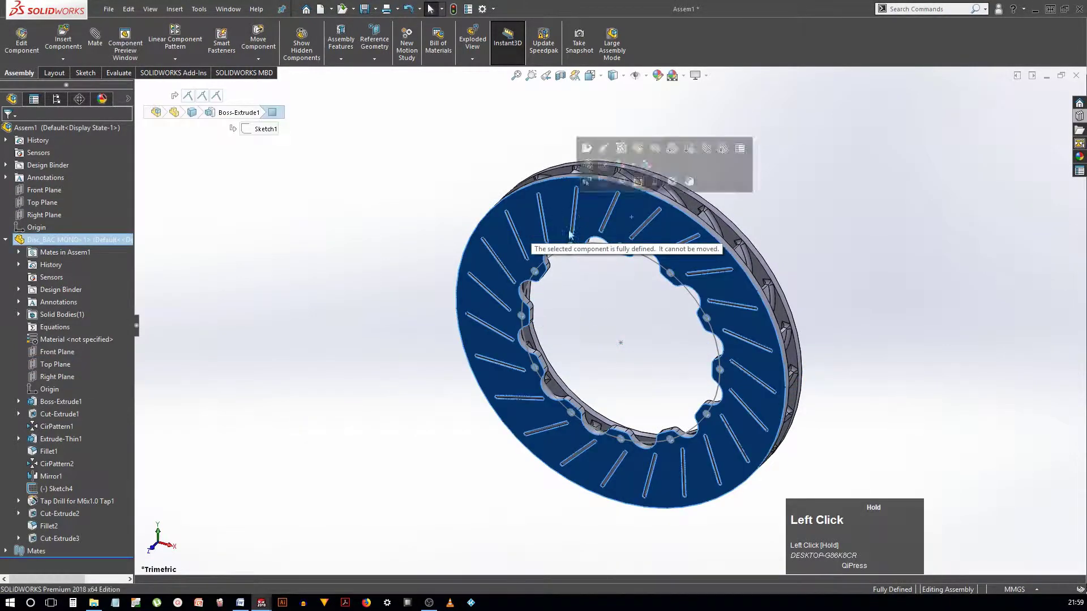
click(332, 264)
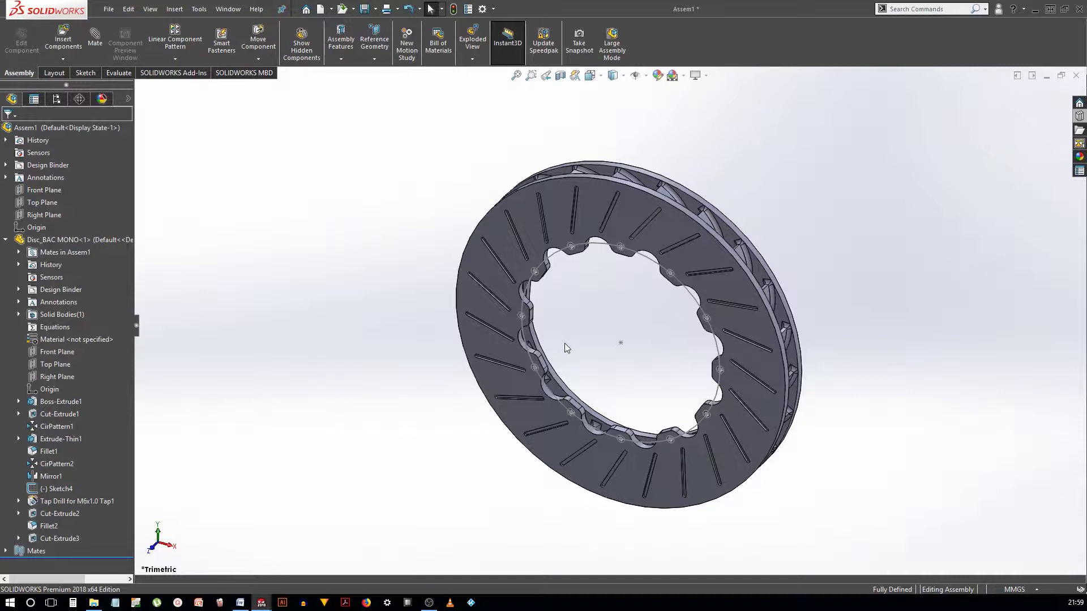
Step: Create a new part inside the assembly on the assembly's Top Plane and exit its automatically started sketch
middle_drag(573, 314, 582, 283)
click(63, 59)
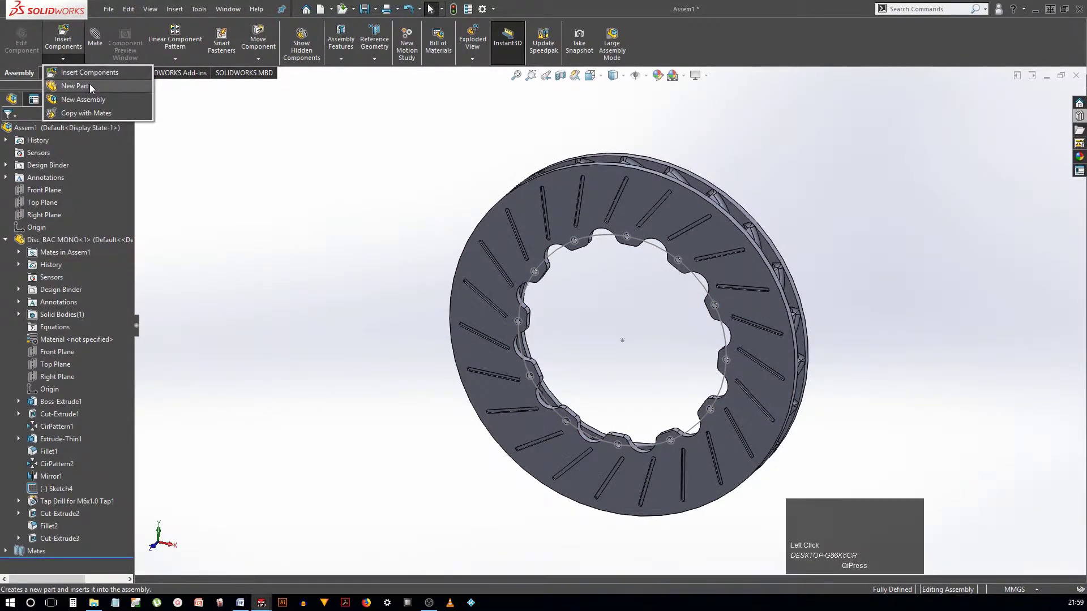
click(91, 86)
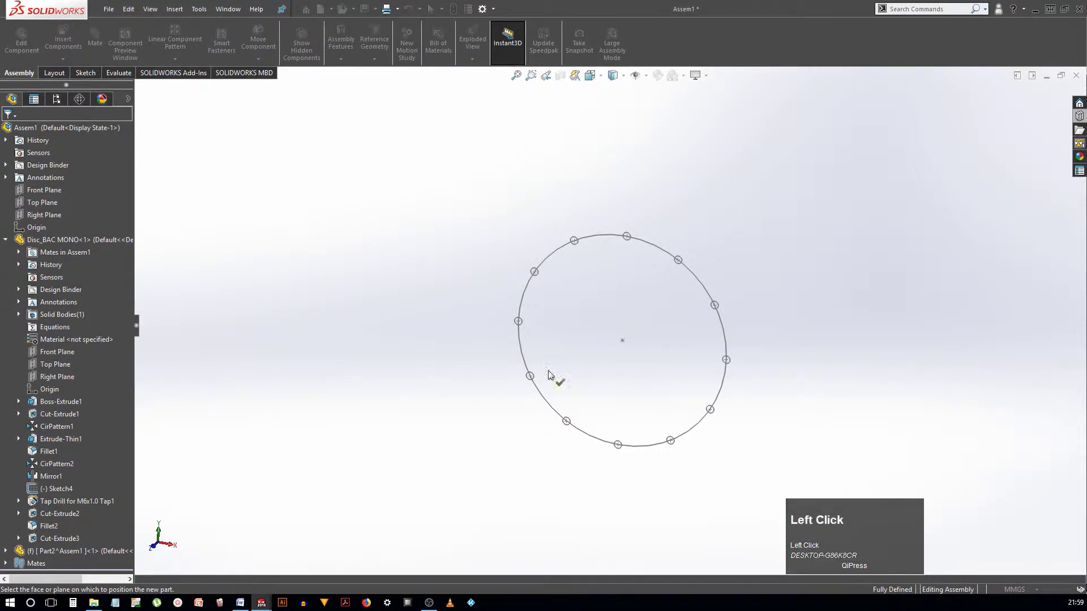
scroll(667, 335, down, 1)
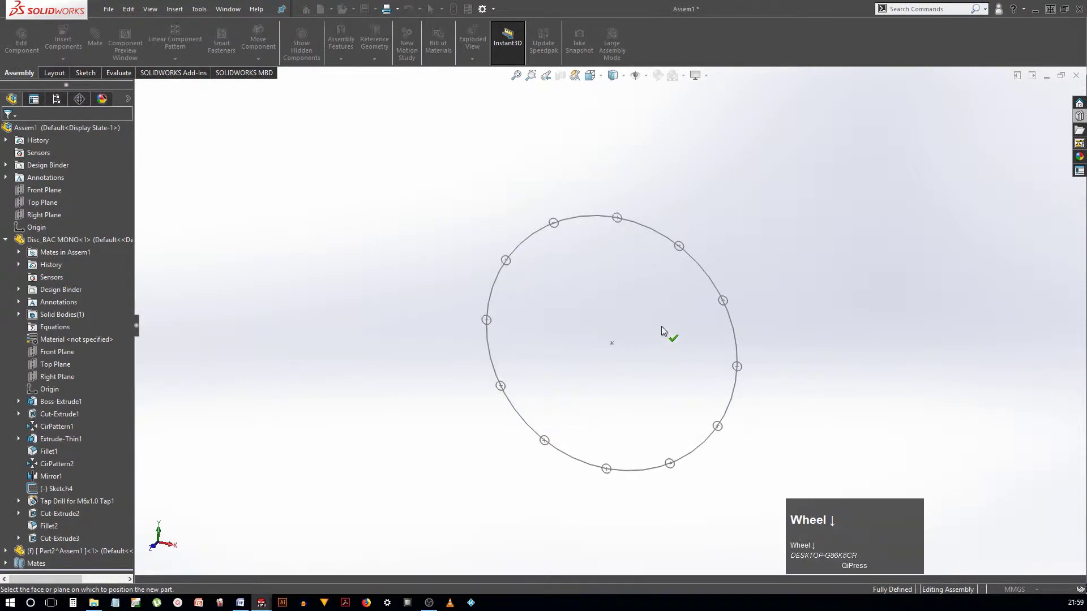
click(42, 202)
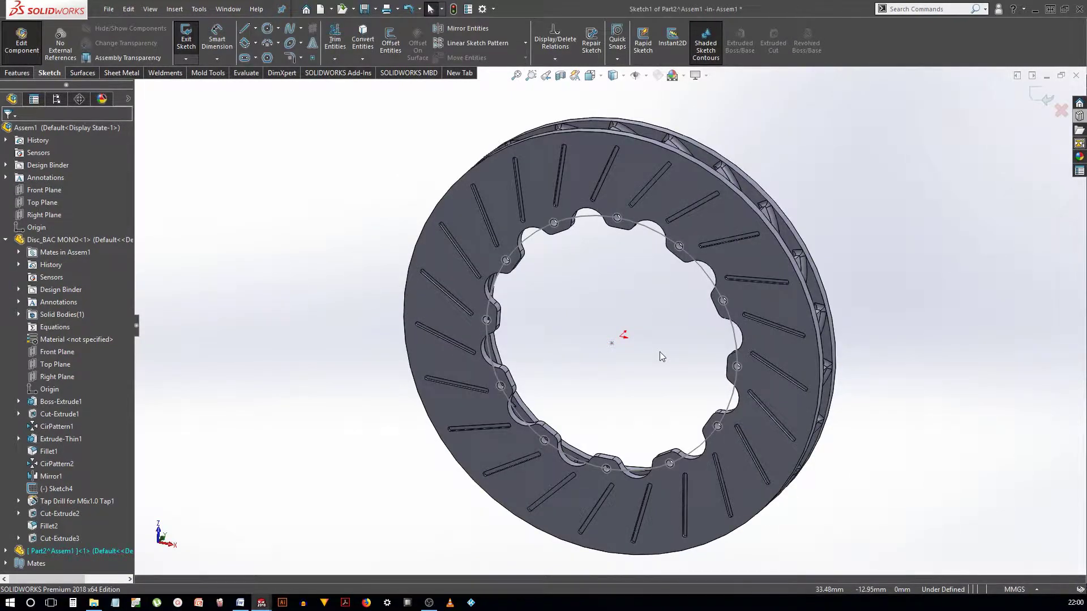
middle_drag(659, 349, 911, 133)
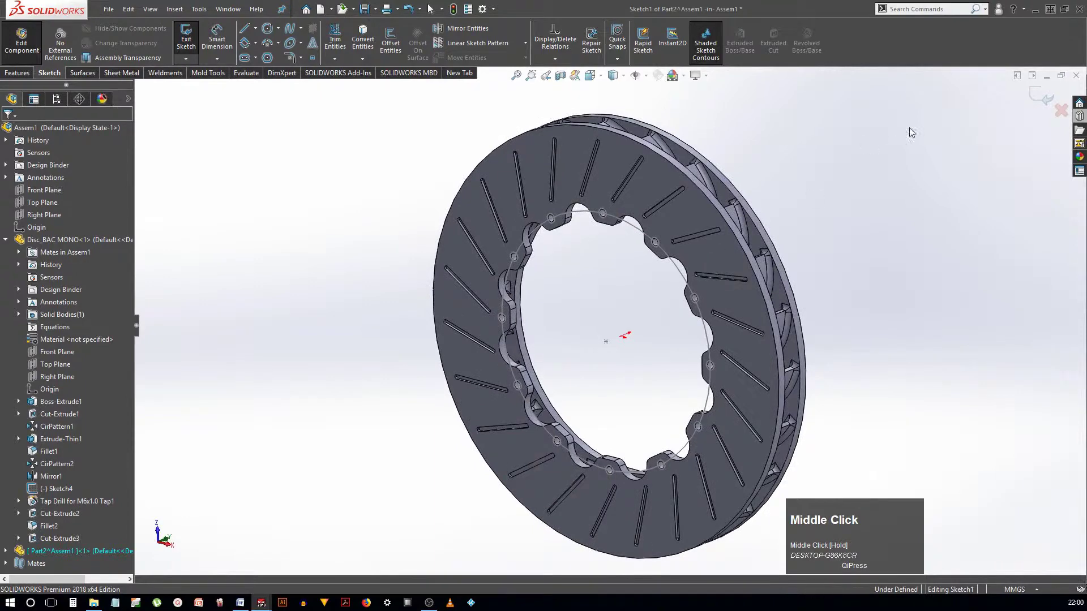
click(1043, 97)
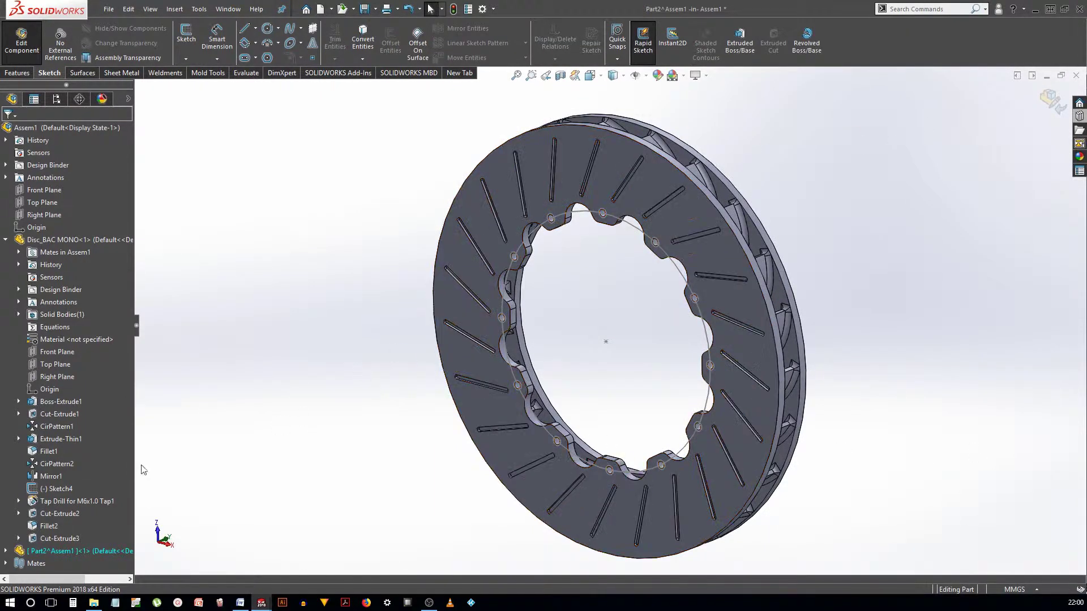
Step: Start a sketch on the new part's Front Plane and enable No External References
click(67, 554)
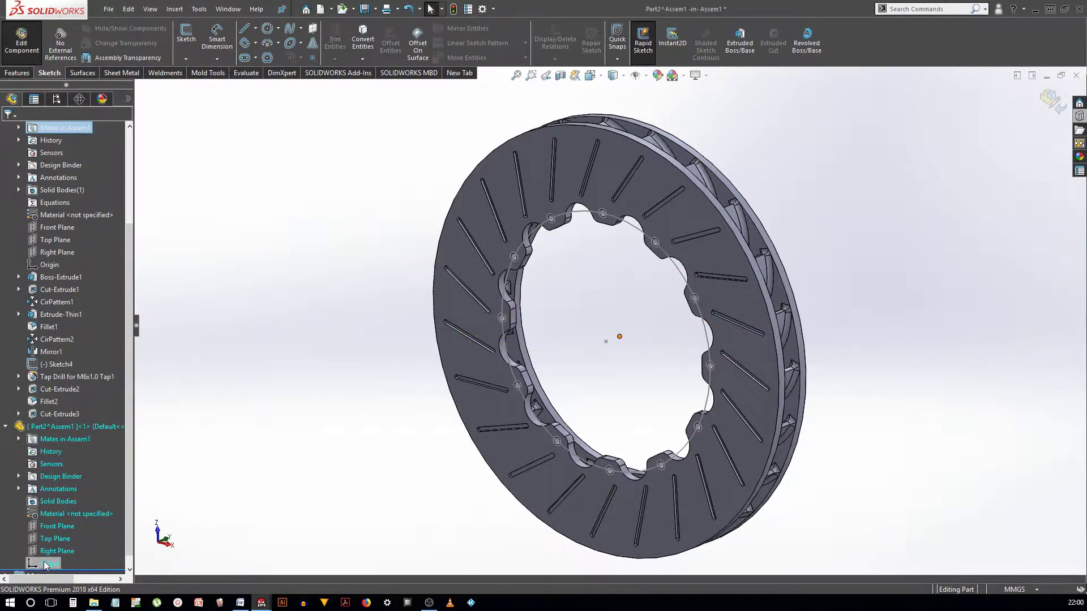
click(298, 367)
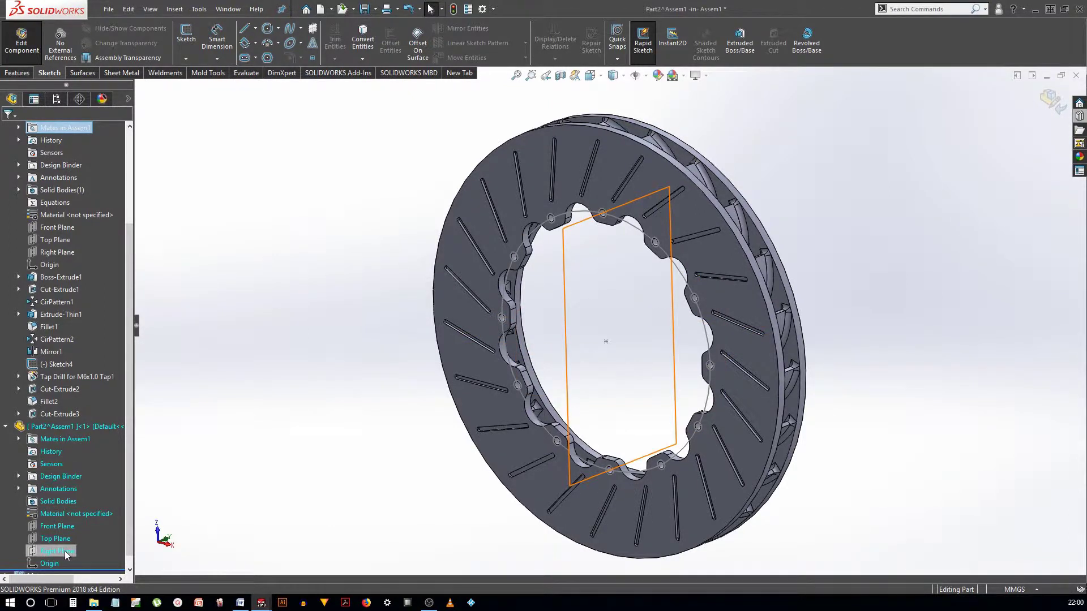
click(54, 525)
click(188, 95)
click(368, 316)
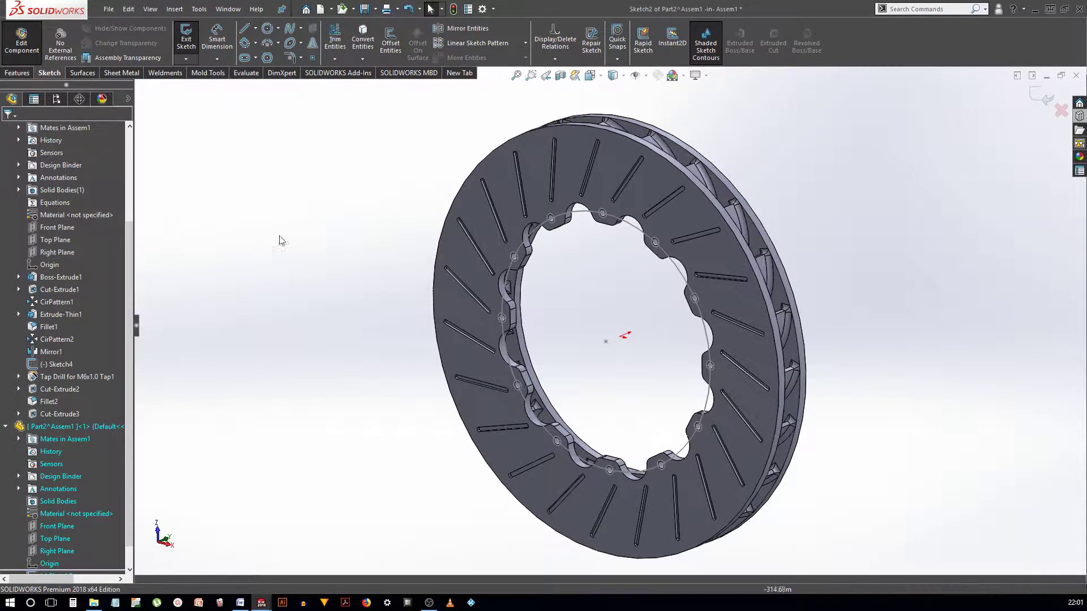
click(60, 43)
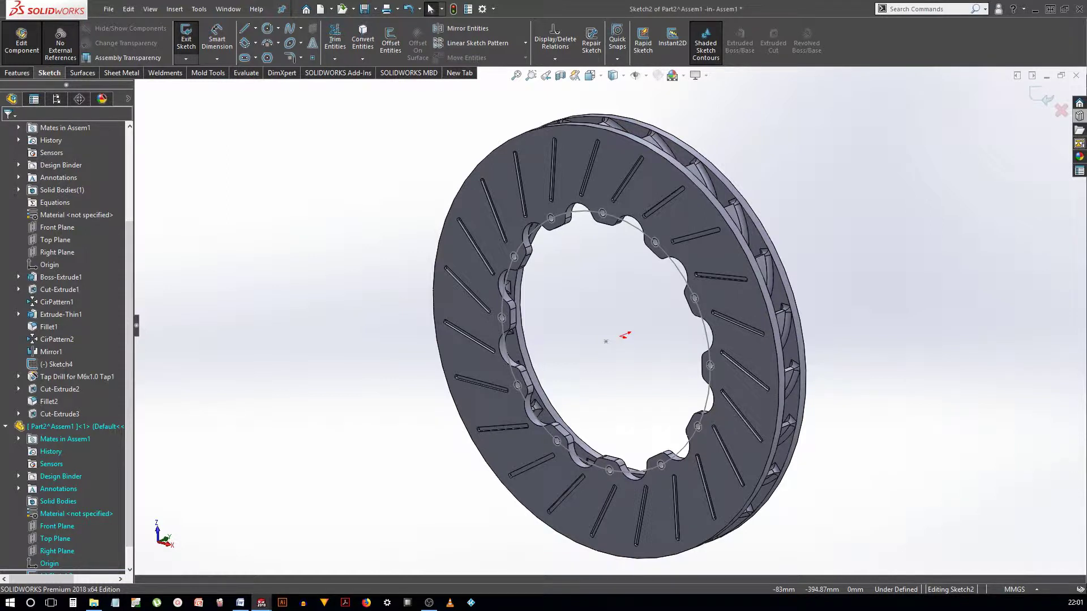
Step: Facing the sketch plane with the disc seen edge-on, draw a horizontal midpoint construction line centred on the origin
scroll(606, 341, down, 1)
right_drag(387, 240, 400, 206)
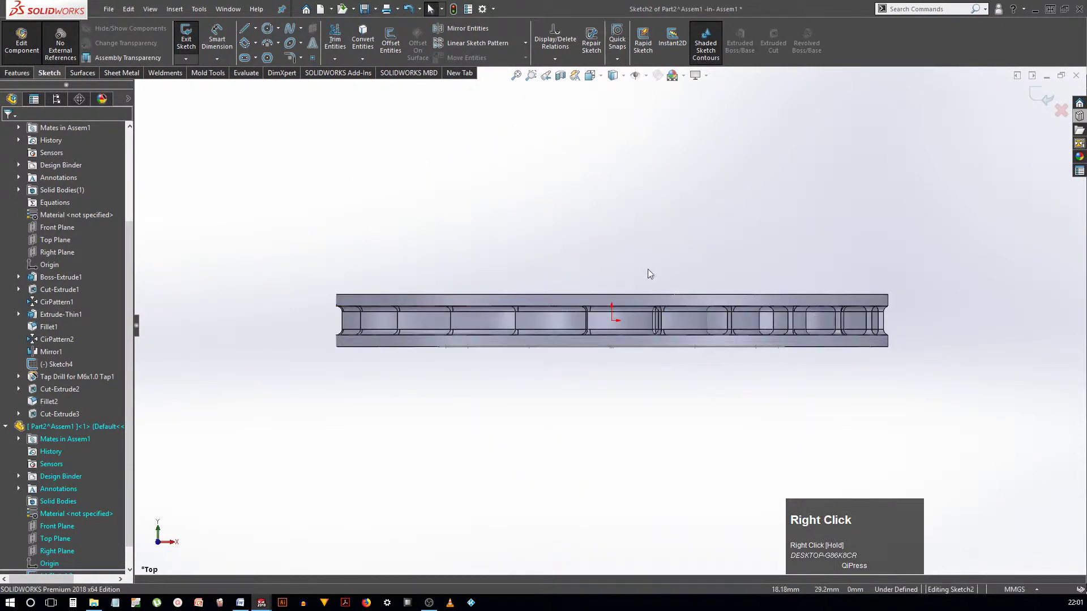
key(space)
click(440, 310)
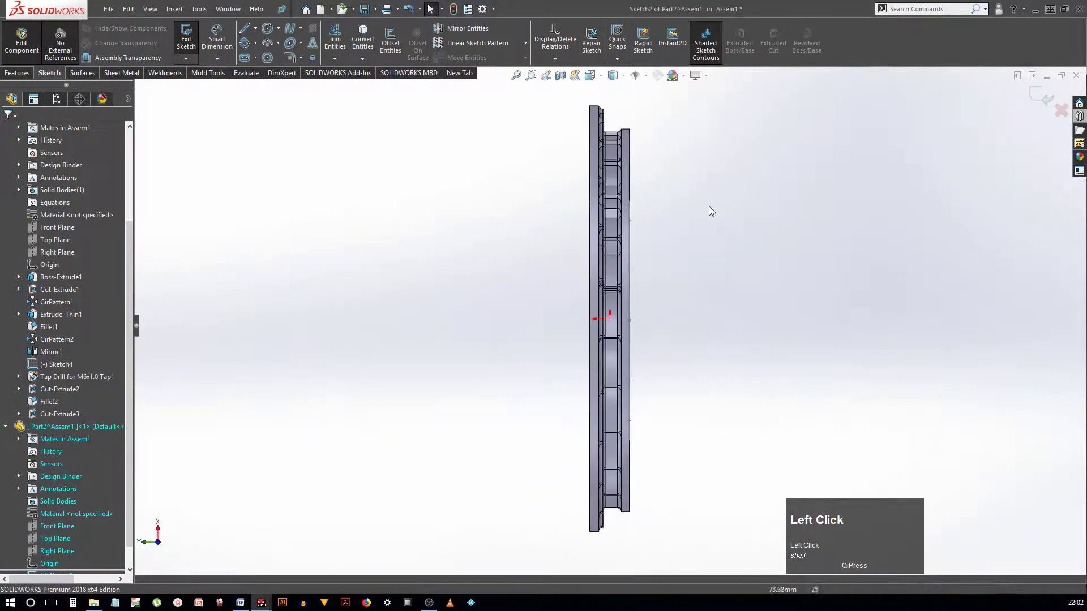
scroll(670, 220, down, 3)
scroll(731, 364, up, 2)
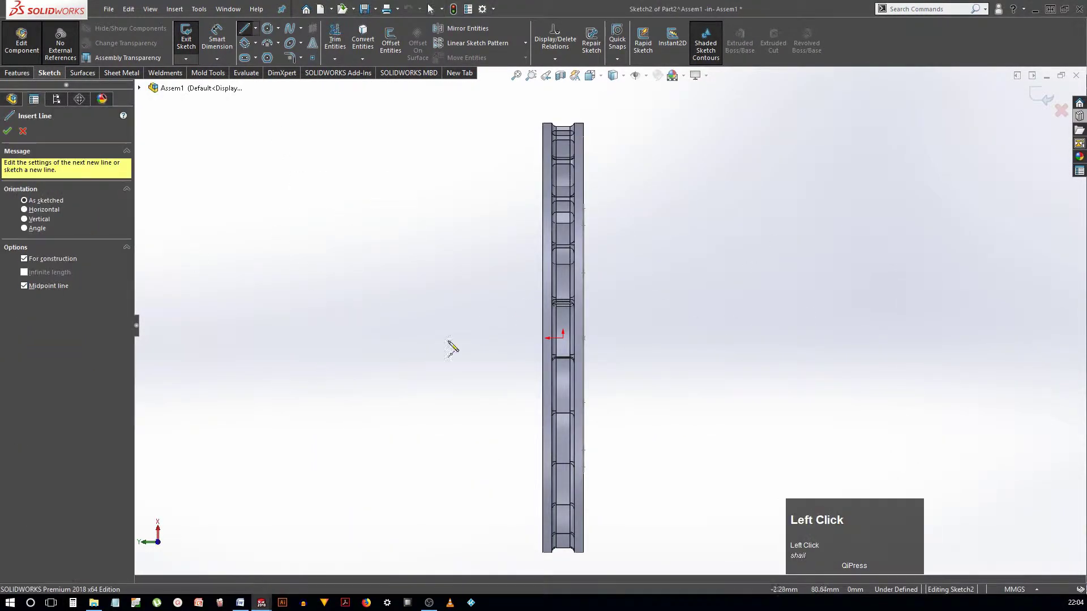
click(462, 338)
right_click(704, 352)
Step: Sketch an open stepped profile beside the disc above the centerline: a vertical, a short horizontal, a slanted and a vertical line
right_drag(370, 237, 331, 248)
click(592, 173)
click(593, 225)
click(607, 224)
click(619, 247)
click(619, 285)
right_click(680, 305)
Step: Dimension the distance from the profile's lower endpoint to the centerline as 30 mm
right_drag(675, 243, 675, 215)
click(619, 284)
click(663, 338)
click(704, 320)
text(32)
key(Return)
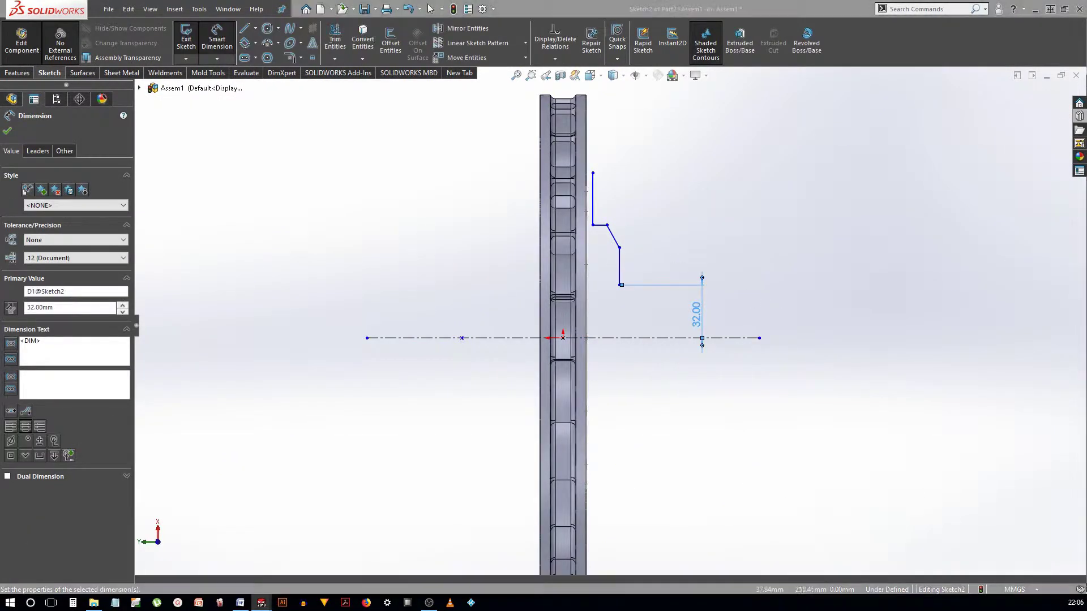
double_click(696, 322)
key(Return)
double_click(692, 311)
text(30)
key(Return)
Step: Dimension the profile's lower vertical line to 32 mm and the slanted line to 12 mm
click(621, 274)
click(668, 274)
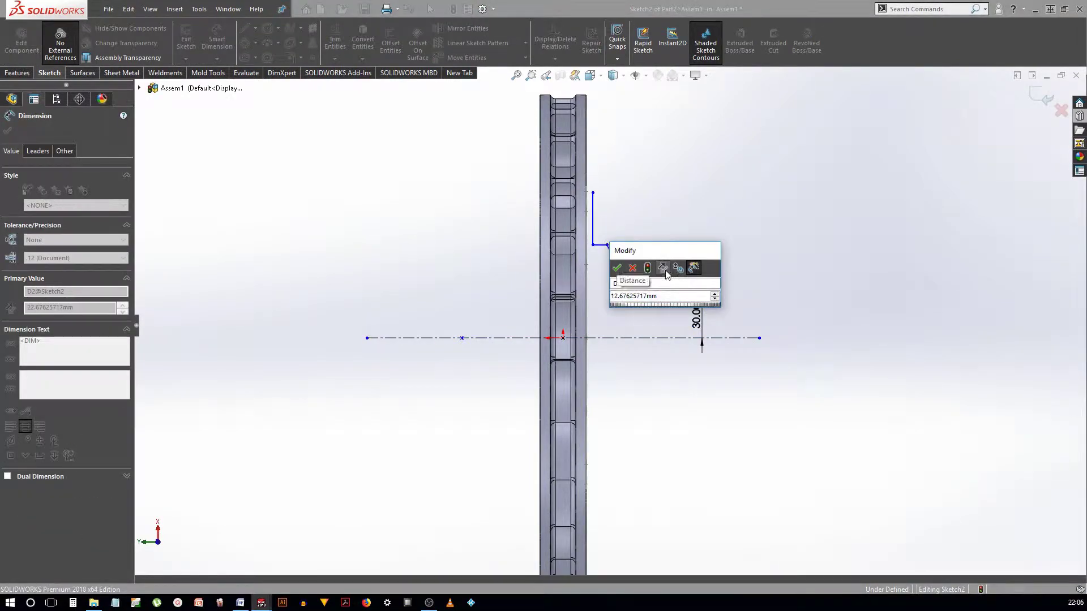
text(32)
key(Return)
click(618, 230)
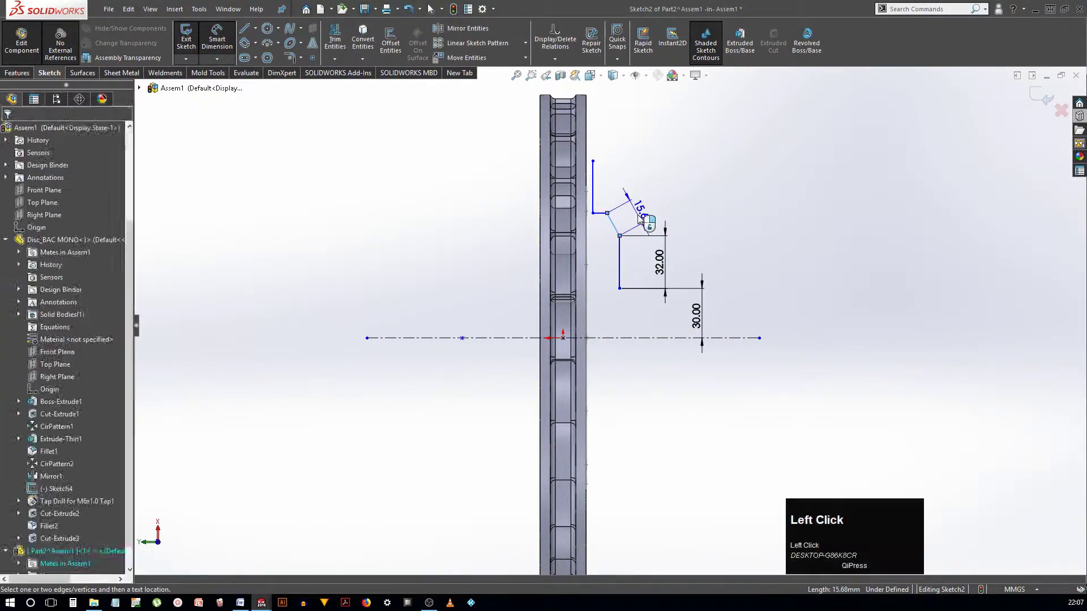
click(640, 216)
click(765, 237)
text(12)
key(Return)
Step: Dimension the profile's short horizontal line to 5 mm and the upper vertical line to 25 mm
click(597, 182)
click(719, 217)
text(5)
key(Return)
click(713, 212)
click(601, 192)
click(532, 212)
text(25)
click(789, 267)
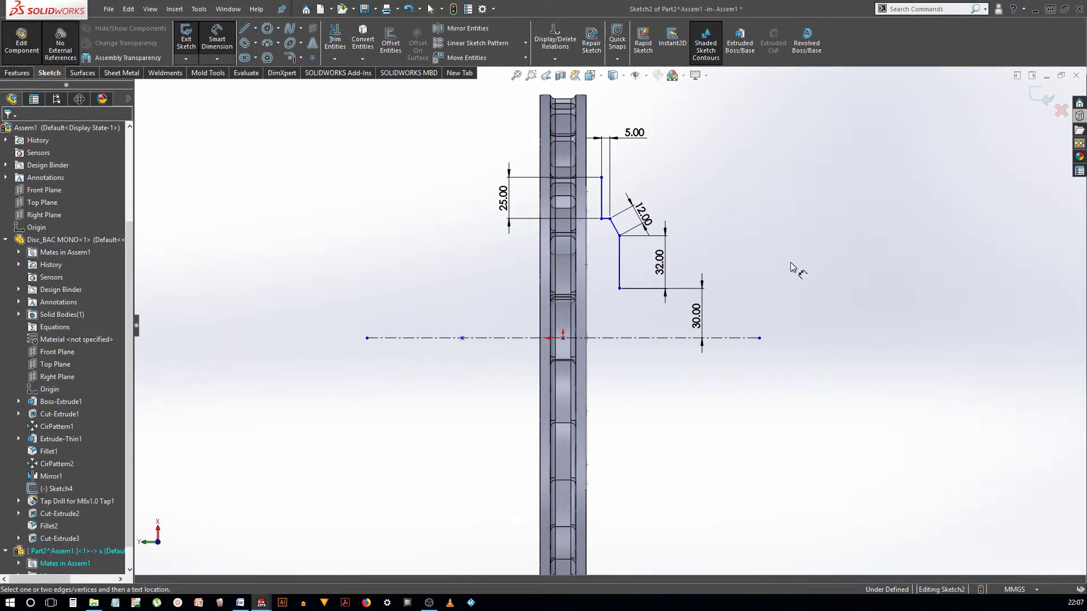
Step: Revolve the open profile 360 degrees about the centerline as a one-direction thin feature 5 mm thick
click(806, 42)
scroll(672, 324, down, 3)
middle_drag(672, 324, 699, 357)
scroll(700, 357, down, 2)
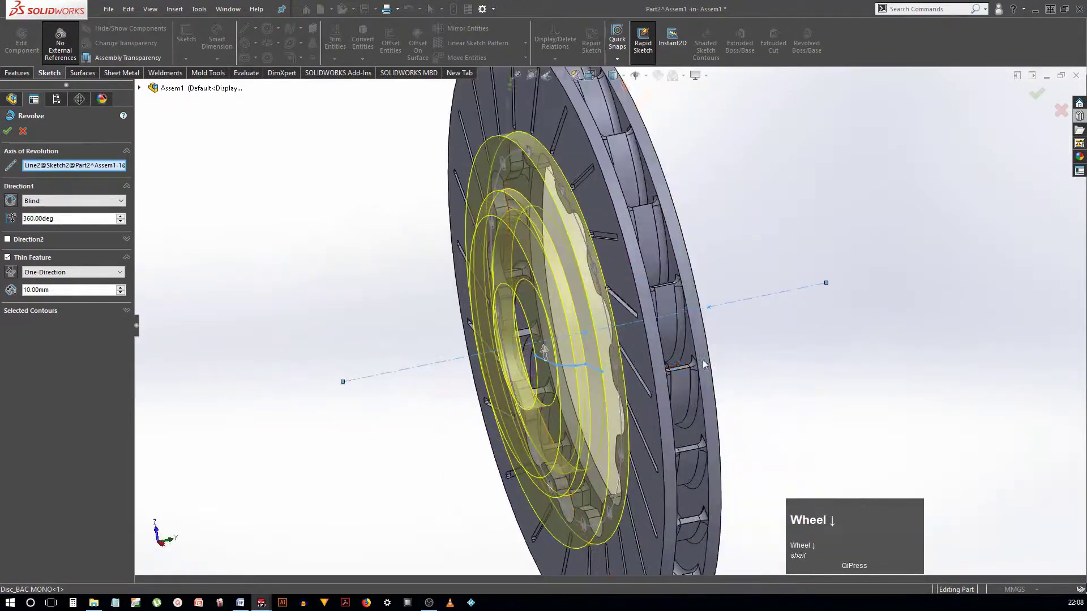
click(73, 289)
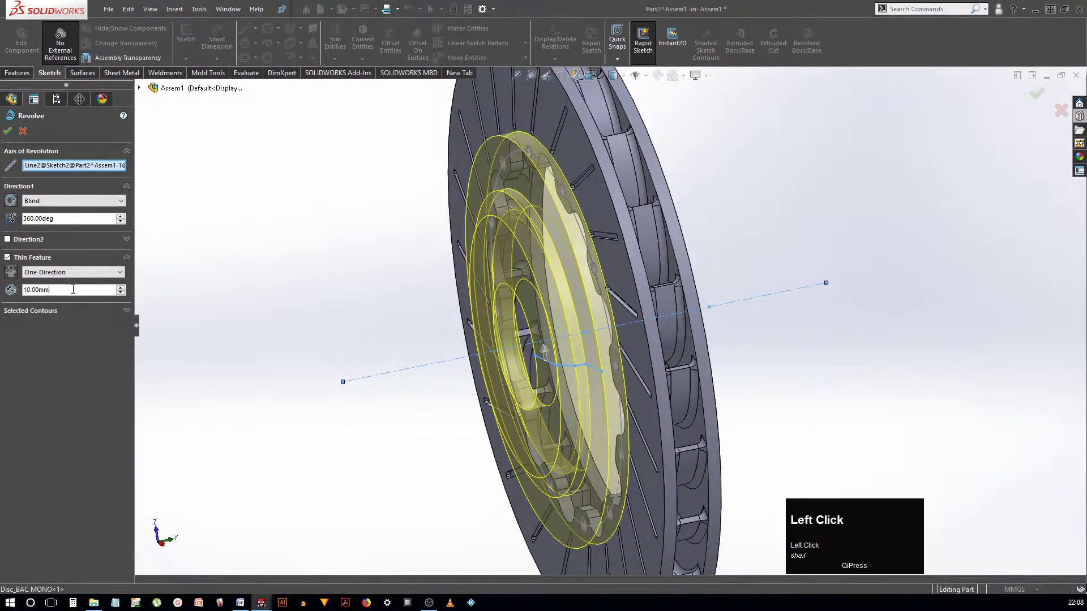
drag(73, 289, 24, 290)
text(5)
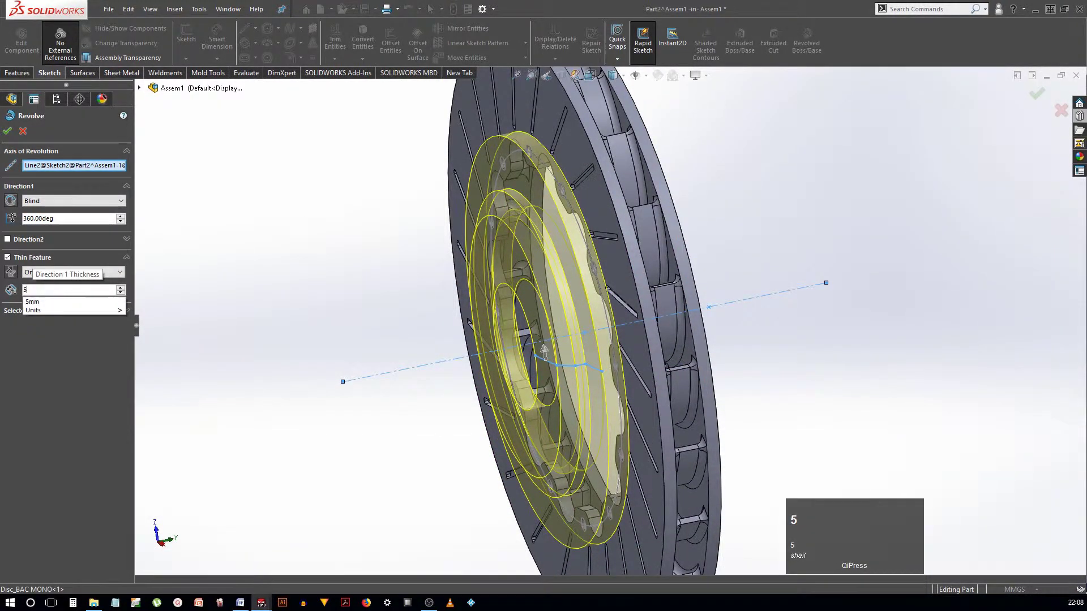
key(Return)
middle_drag(337, 236, 364, 238)
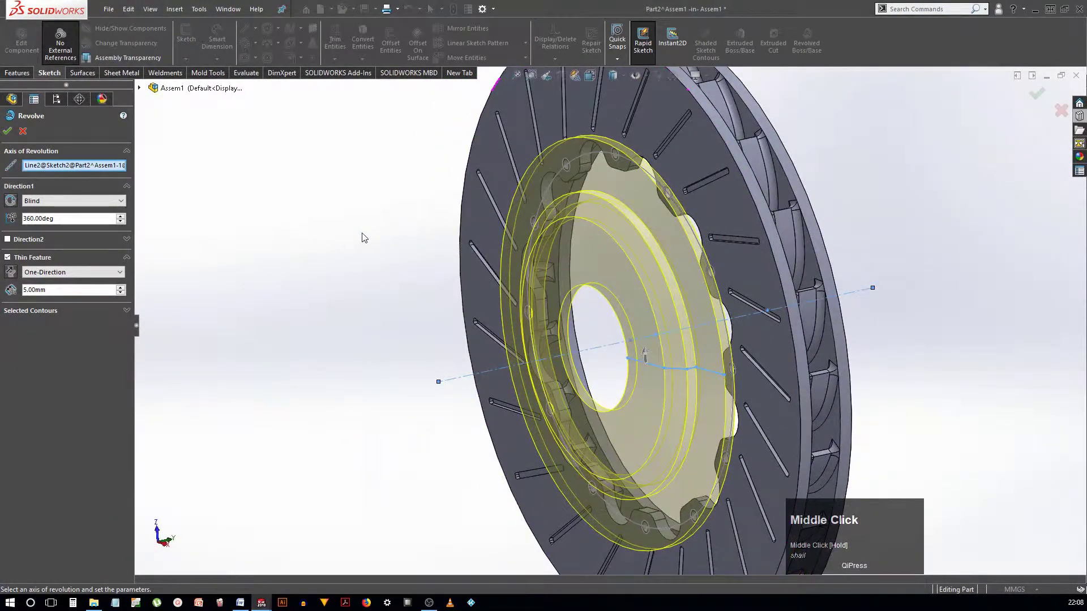
click(7, 132)
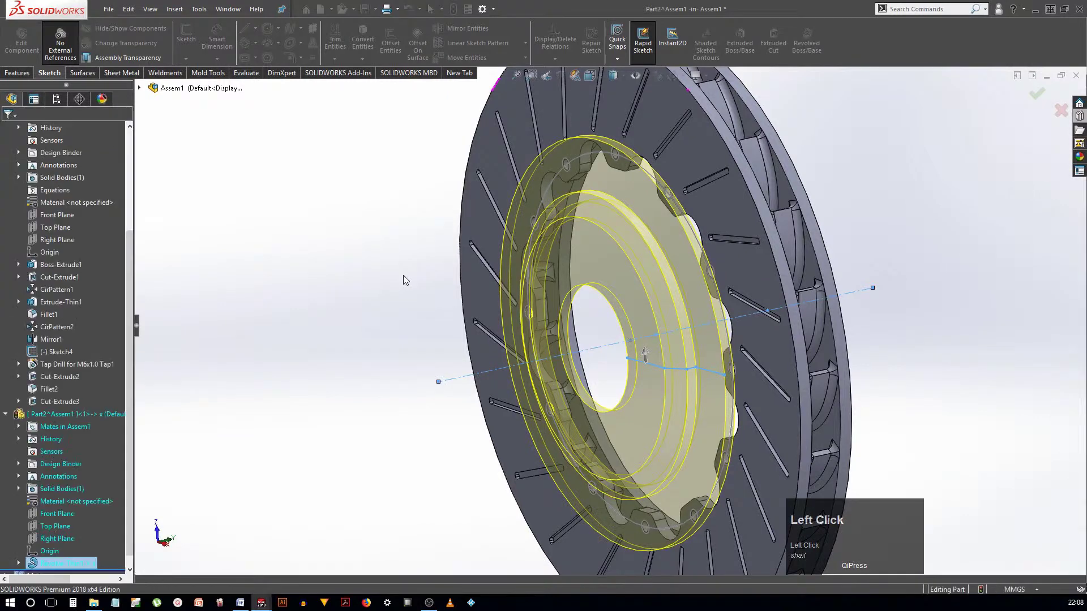
Step: Inspect the revolved part against the disc and finish editing it, returning to the assembly
scroll(671, 389, up, 3)
middle_drag(671, 389, 798, 347)
scroll(722, 347, down, 2)
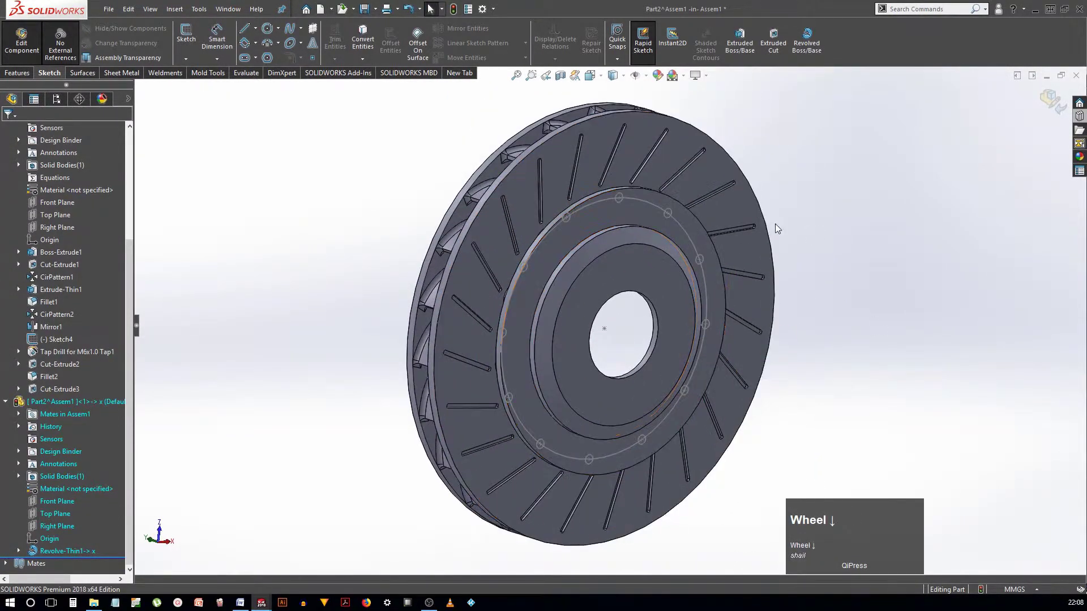
click(1053, 101)
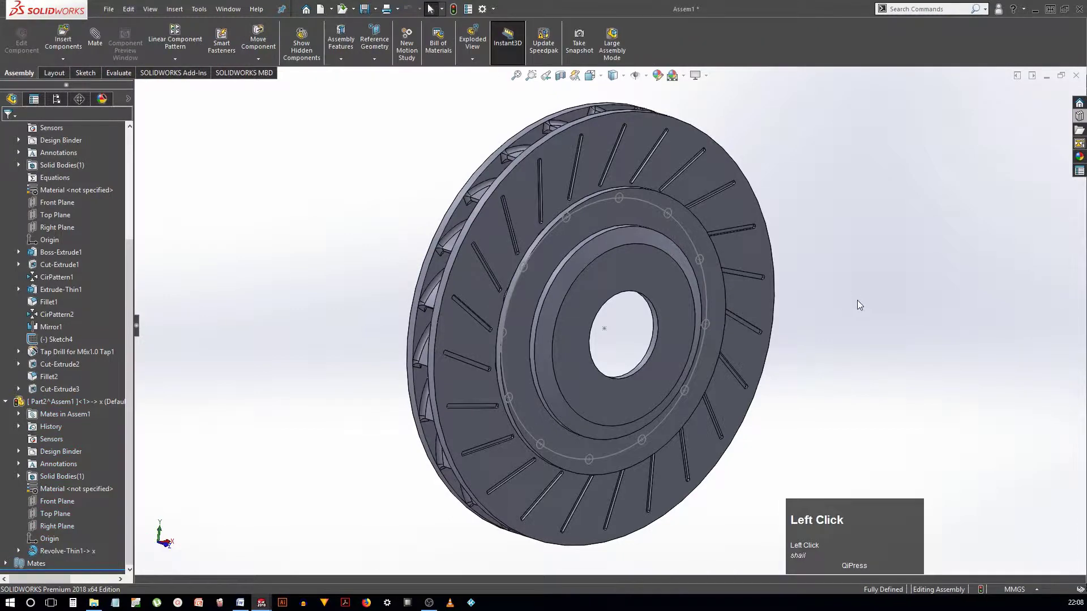
Step: Rename the in-context hub part in the assembly to Hub_BAC MONO
double_click(60, 401)
text(Hub_)
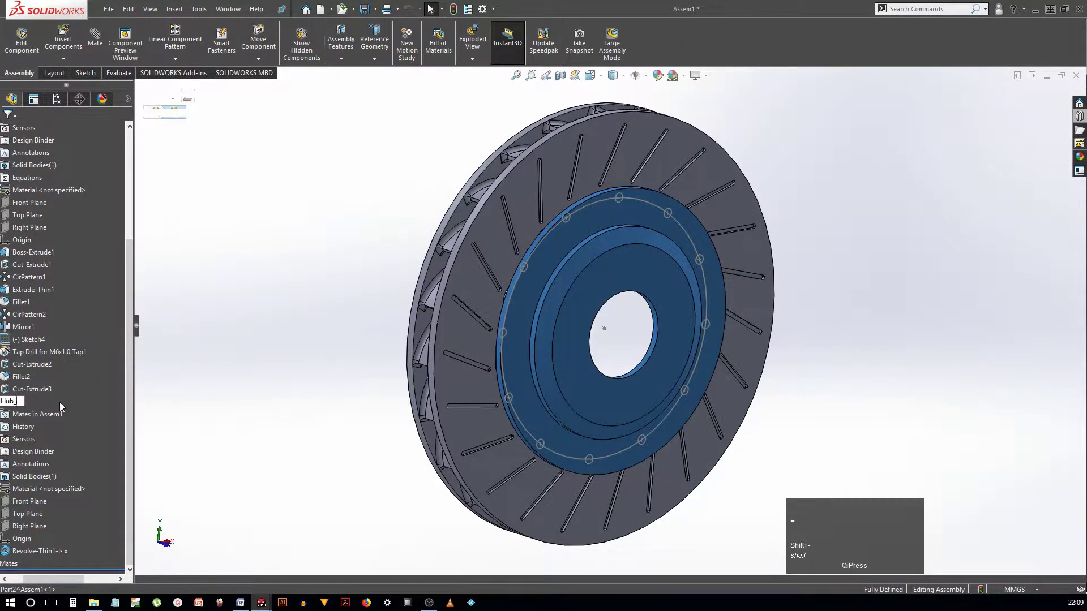
text(BAC MONO)
key(Return)
click(311, 158)
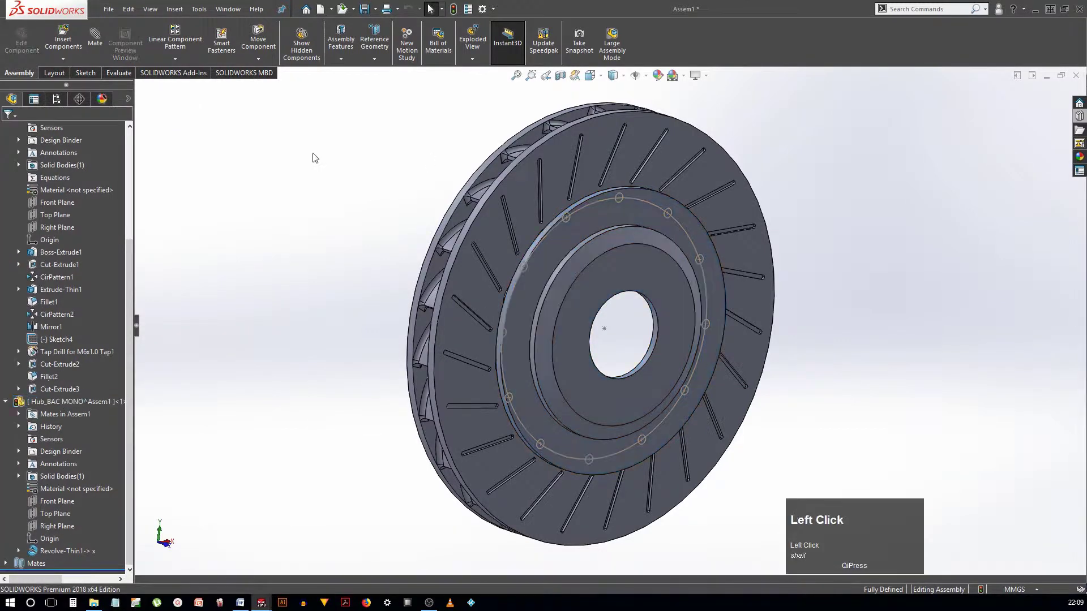
Step: Save the assembly as Brake Assembly_BAC MONO with the hub stored as an external part file, and rebuild it
key(ctrl+s)
text(Brake Assembly_BAC MONO)
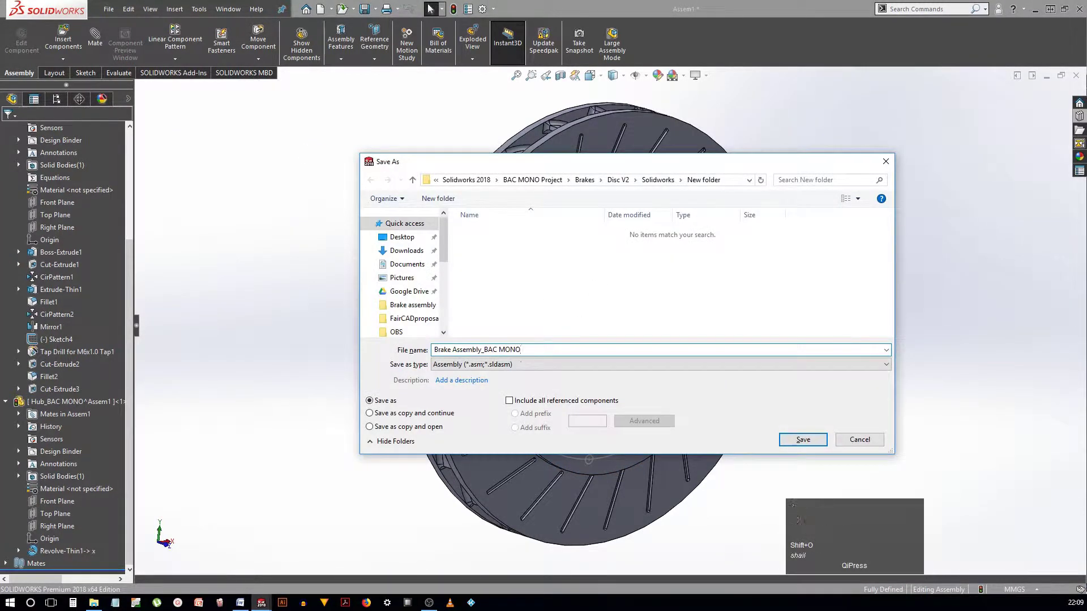
click(802, 440)
click(393, 242)
click(559, 389)
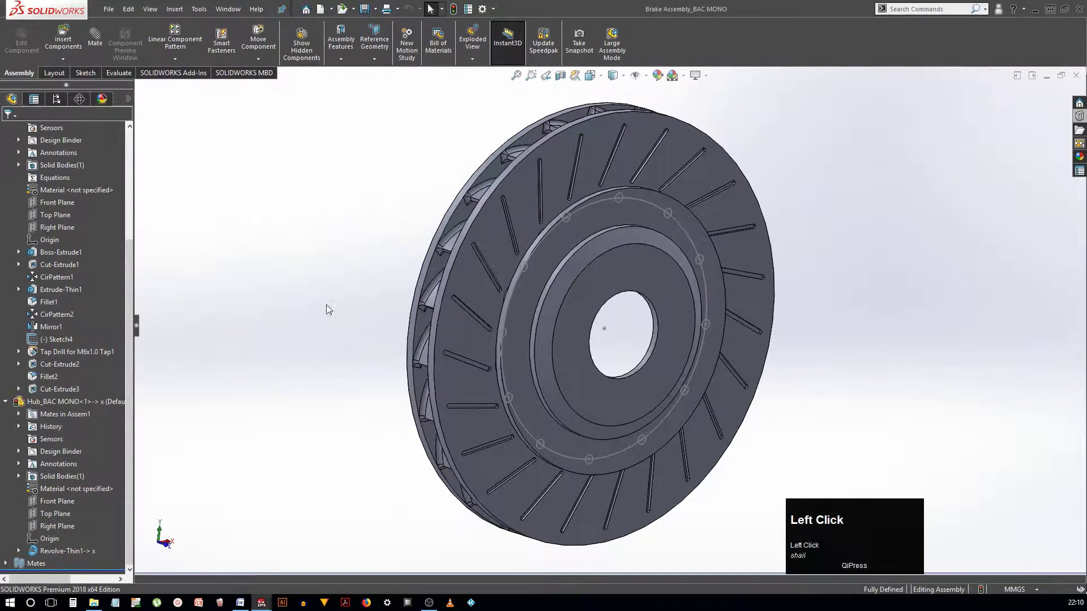
click(454, 10)
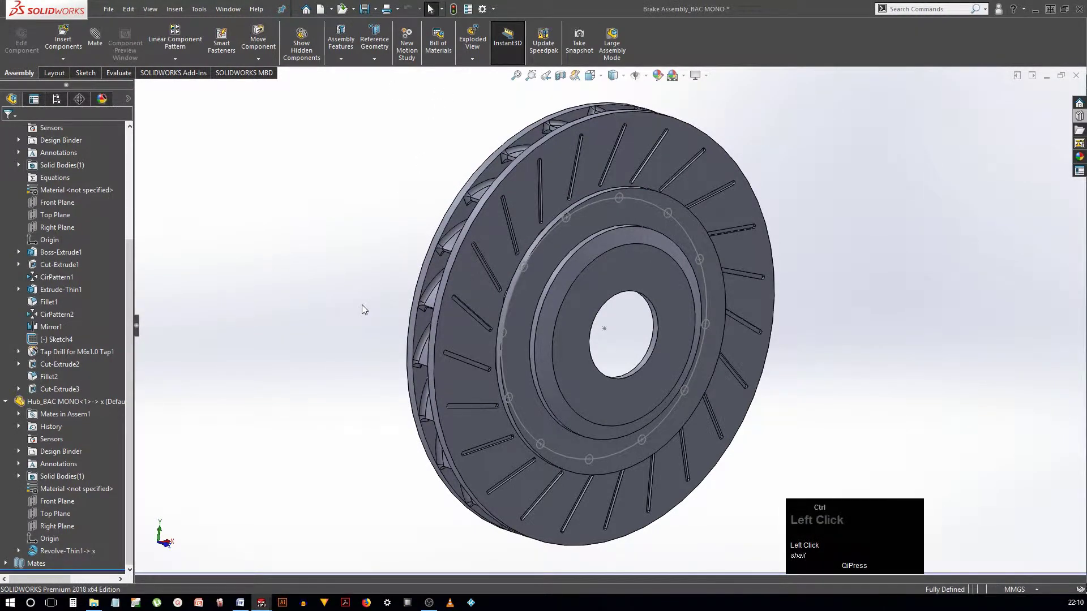
Step: Open the hub part and sketch a vertical construction line on its central flat face, from the face's outer edge to the bore
click(572, 301)
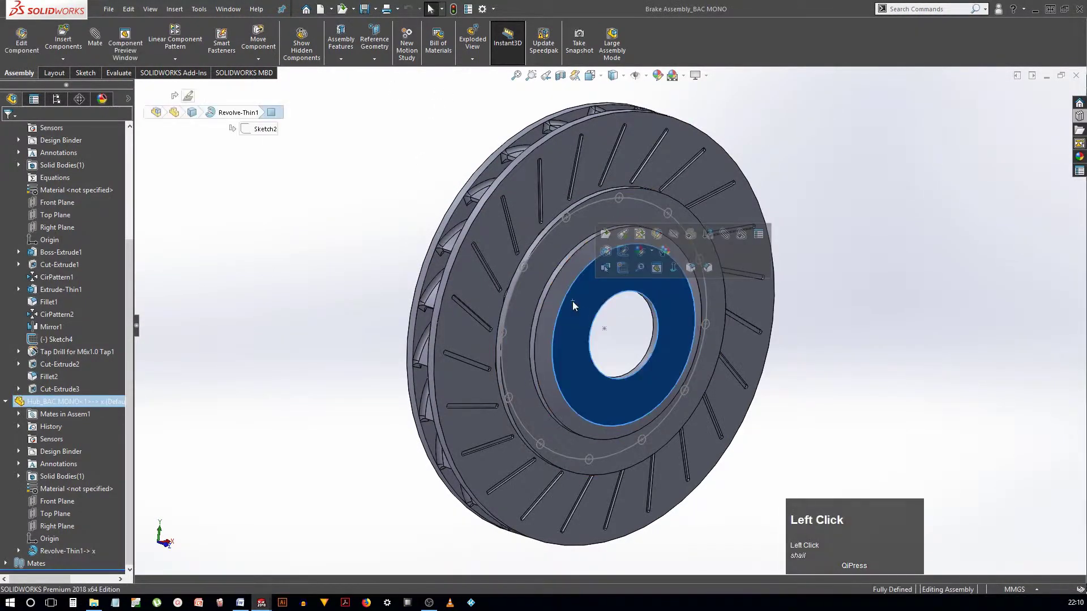
click(603, 233)
middle_drag(667, 315, 543, 362)
click(583, 238)
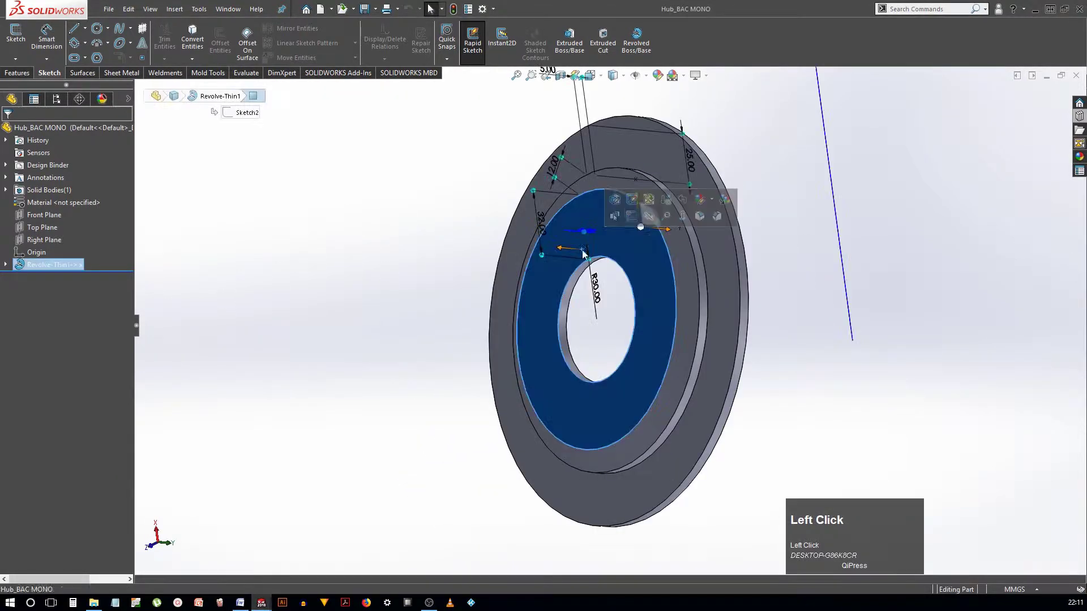
right_drag(389, 187, 510, 304)
right_click(352, 250)
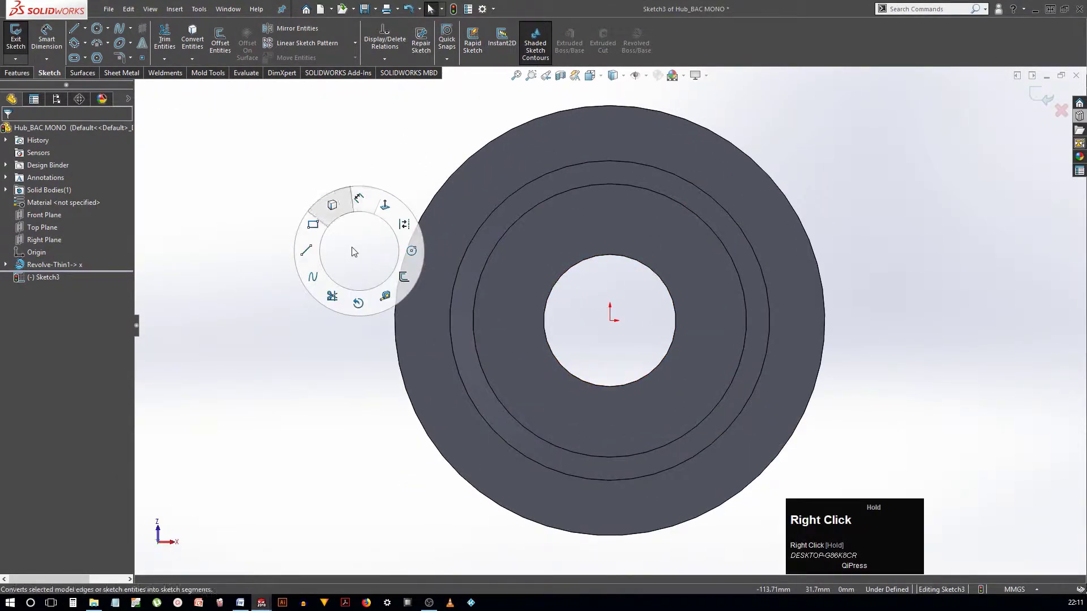
click(359, 199)
drag(611, 185, 610, 255)
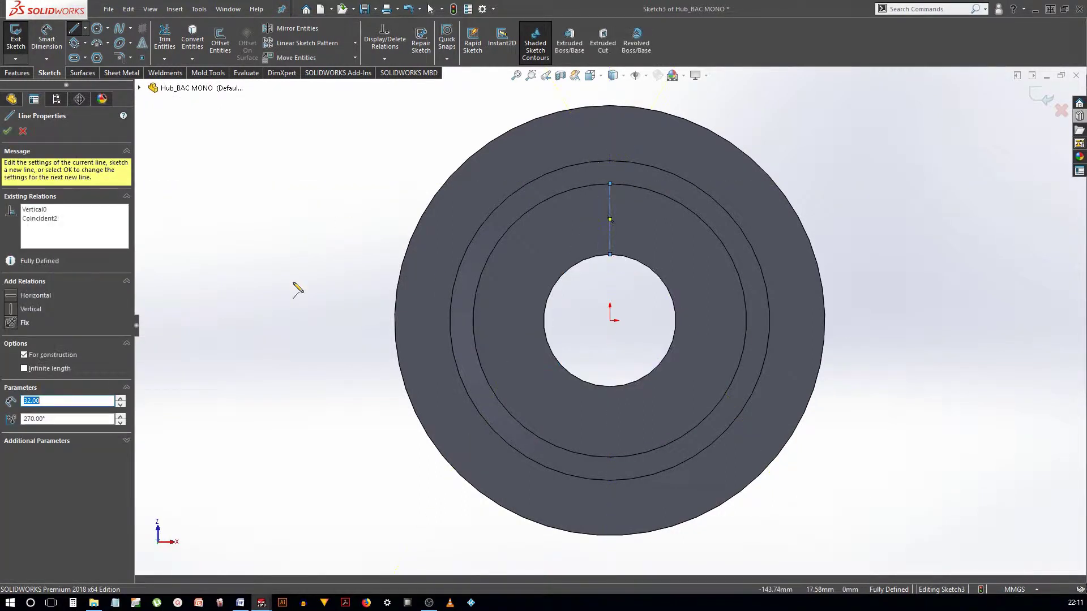
Step: Sketch a circle centred on the construction line's midpoint and dimension its diameter to 10 mm
right_click(355, 247)
click(610, 219)
click(622, 219)
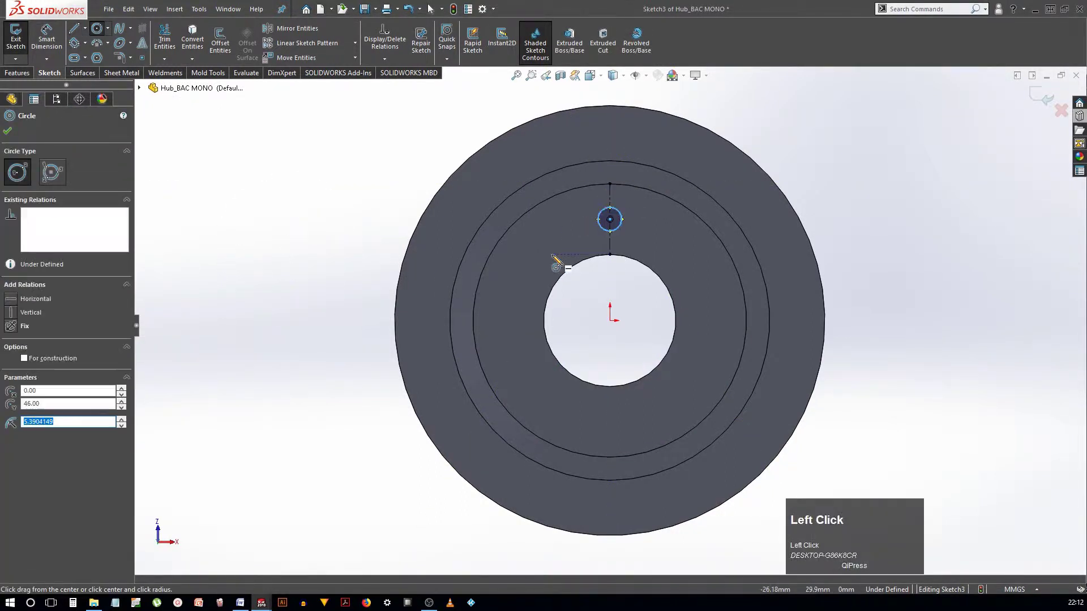
right_click(607, 218)
click(609, 208)
click(504, 198)
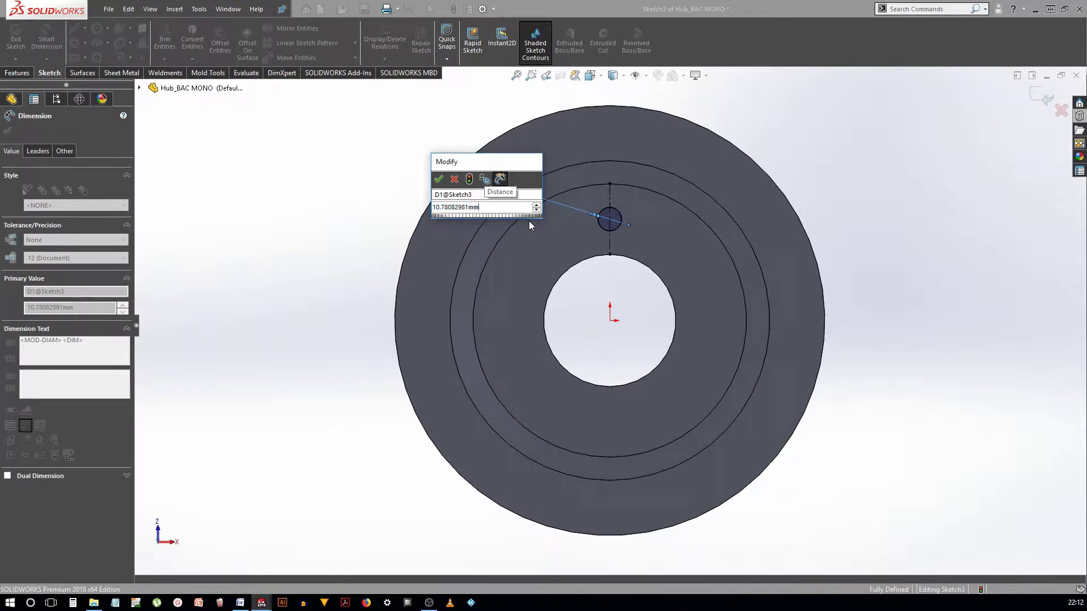
text(10)
key(Return)
Step: Pattern the 10 mm circle into five equally spaced instances over 360 degrees about the origin and exit the sketch
click(355, 43)
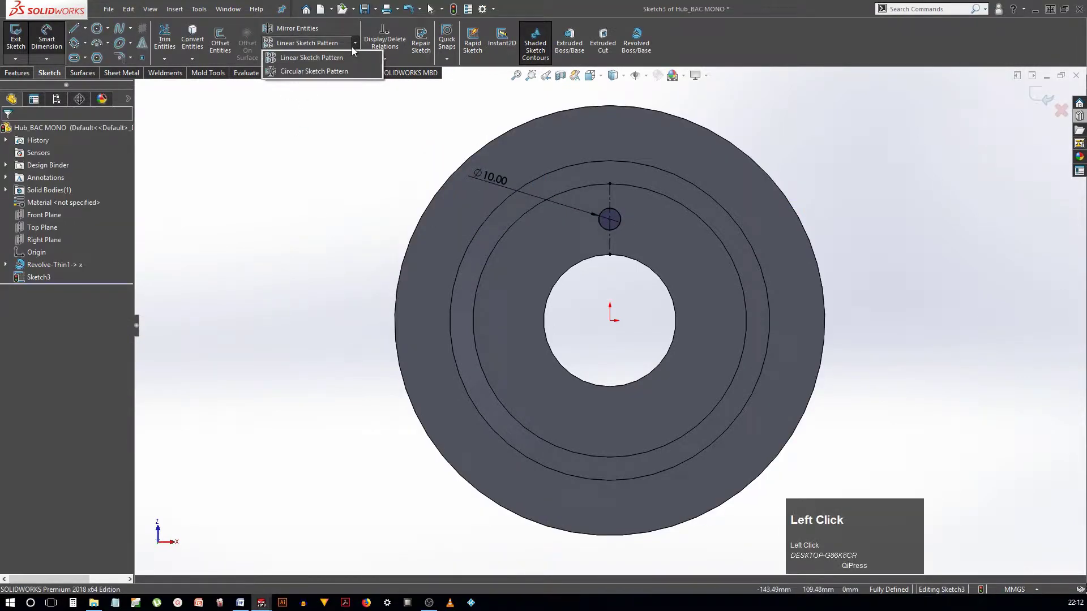
click(317, 68)
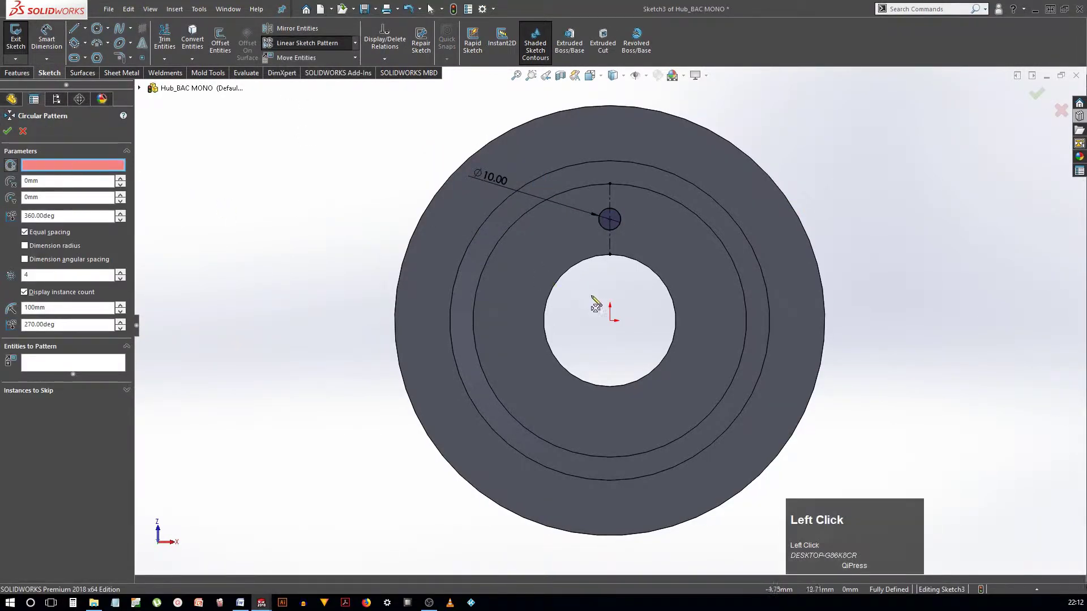
click(609, 320)
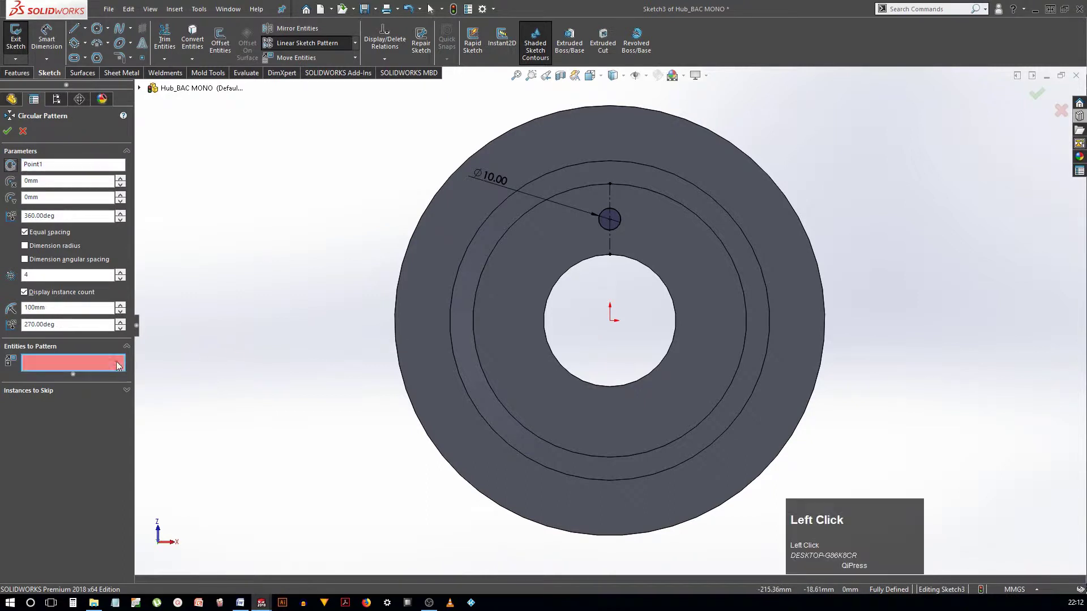
click(599, 226)
click(120, 271)
click(7, 131)
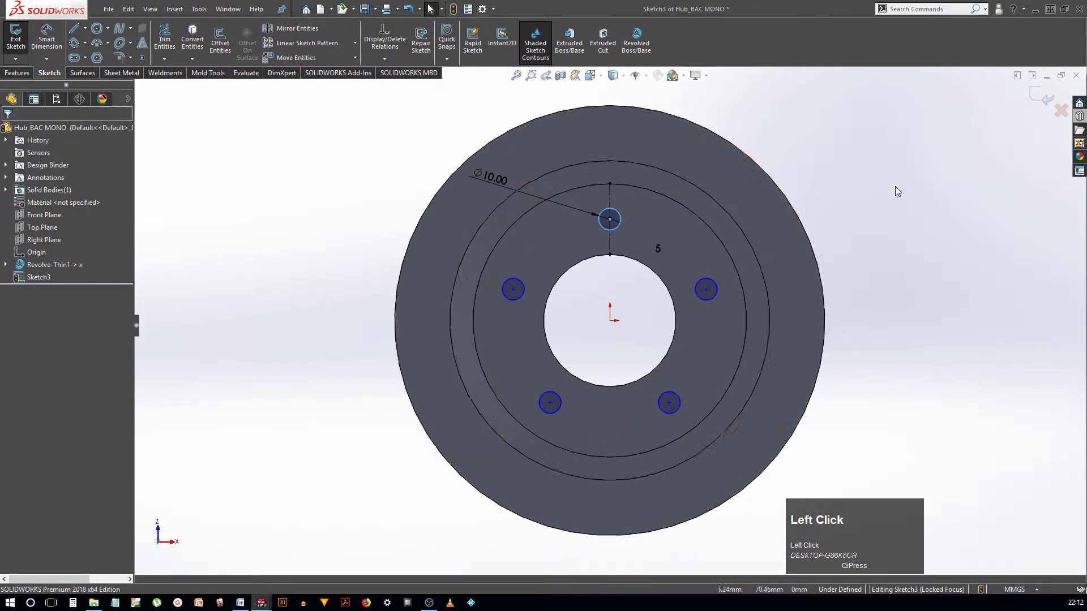
click(1044, 98)
Step: Set up a Hole Wizard ANSI Metric tap drill hole of size M10x1.5 on the hub's central face and choose its end condition
click(552, 250)
click(18, 73)
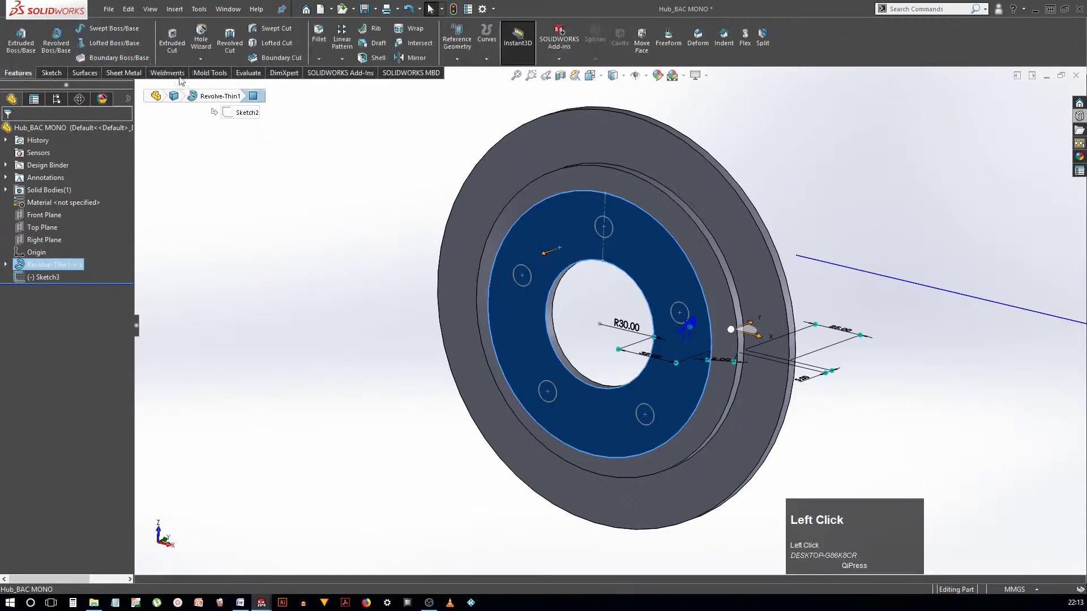
click(201, 39)
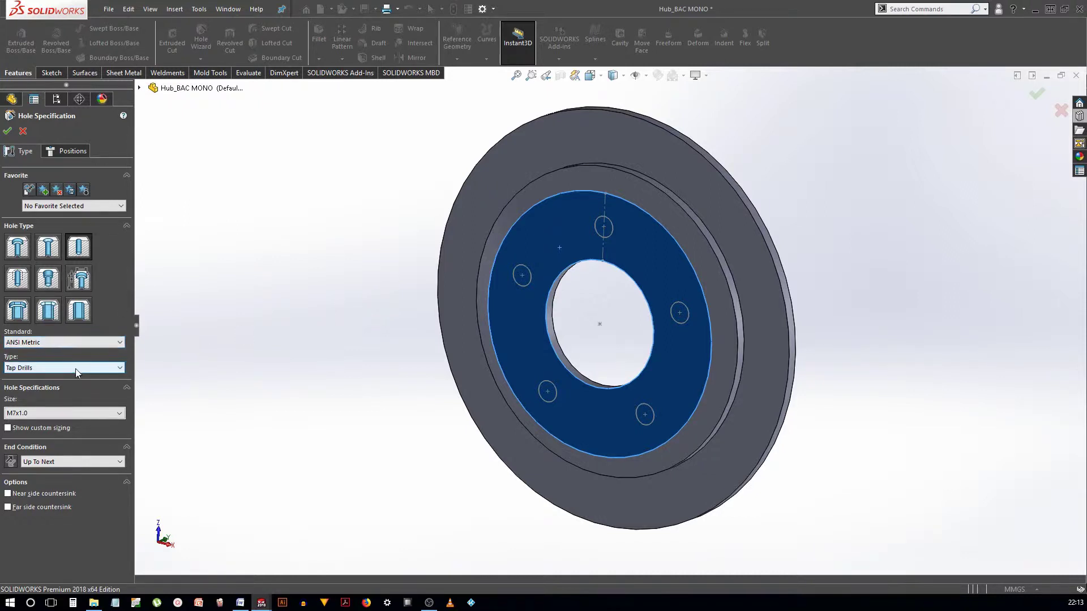
click(88, 413)
click(85, 452)
click(68, 461)
click(57, 490)
Step: Place the M10x1.5 holes on the centres of the five patterned circles, finish the feature and return to the assembly
click(59, 152)
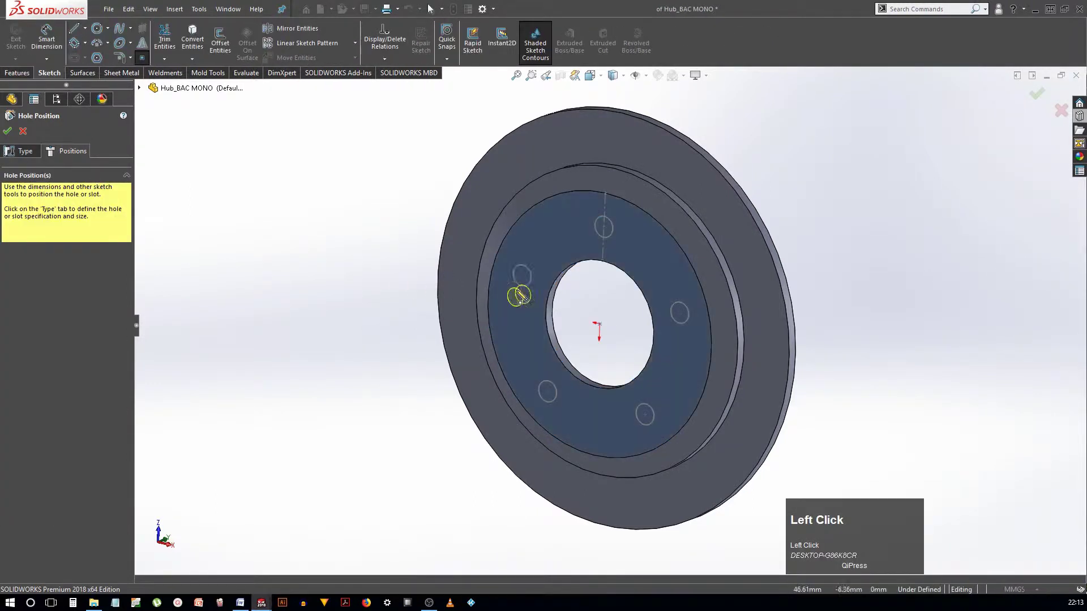
click(604, 227)
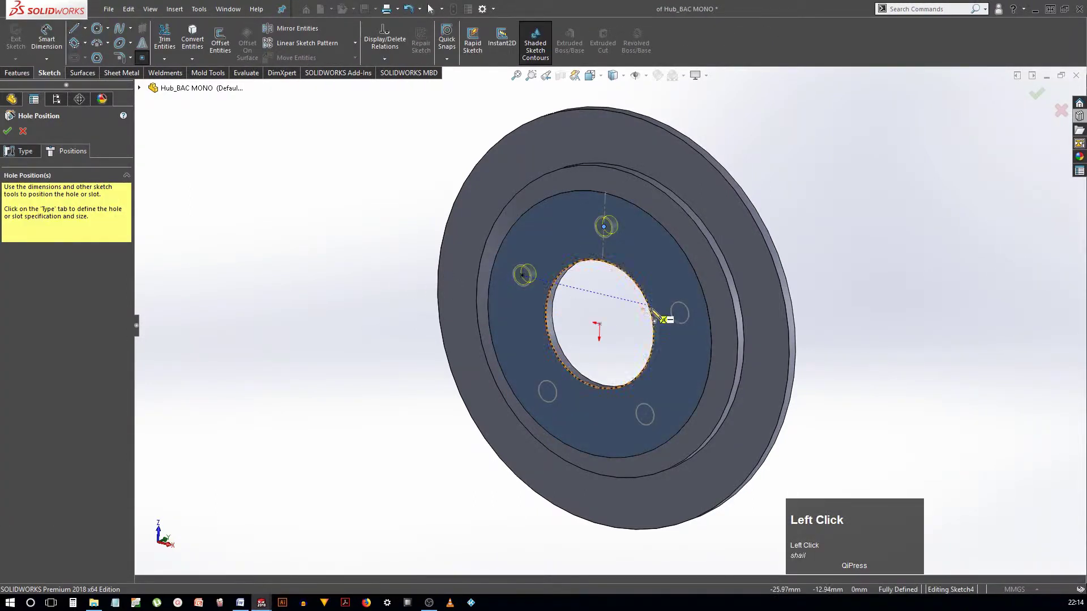
click(680, 313)
click(646, 414)
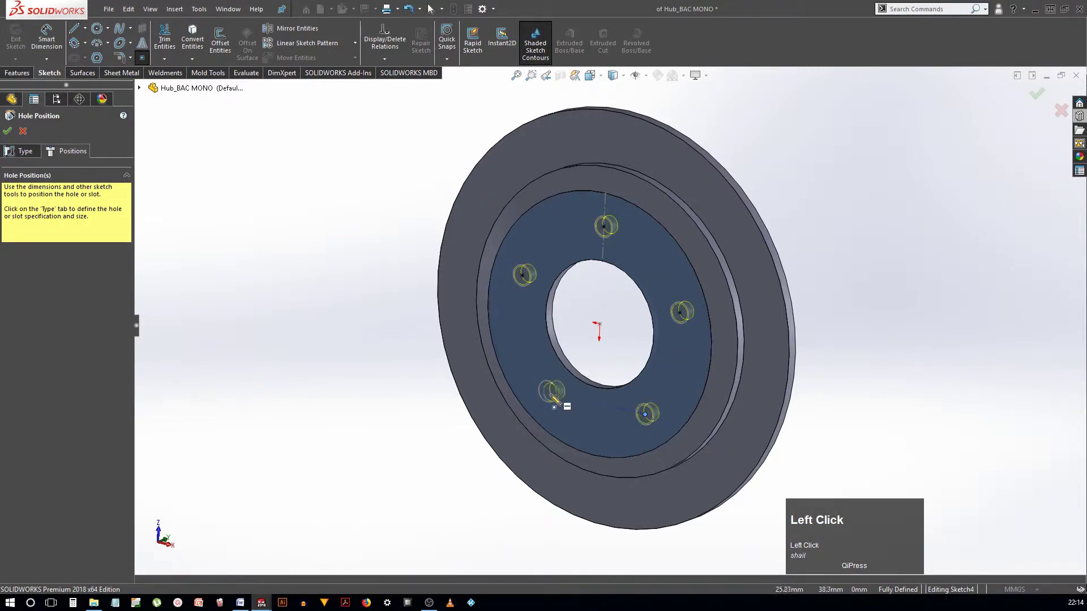
click(547, 391)
right_click(341, 277)
click(600, 328)
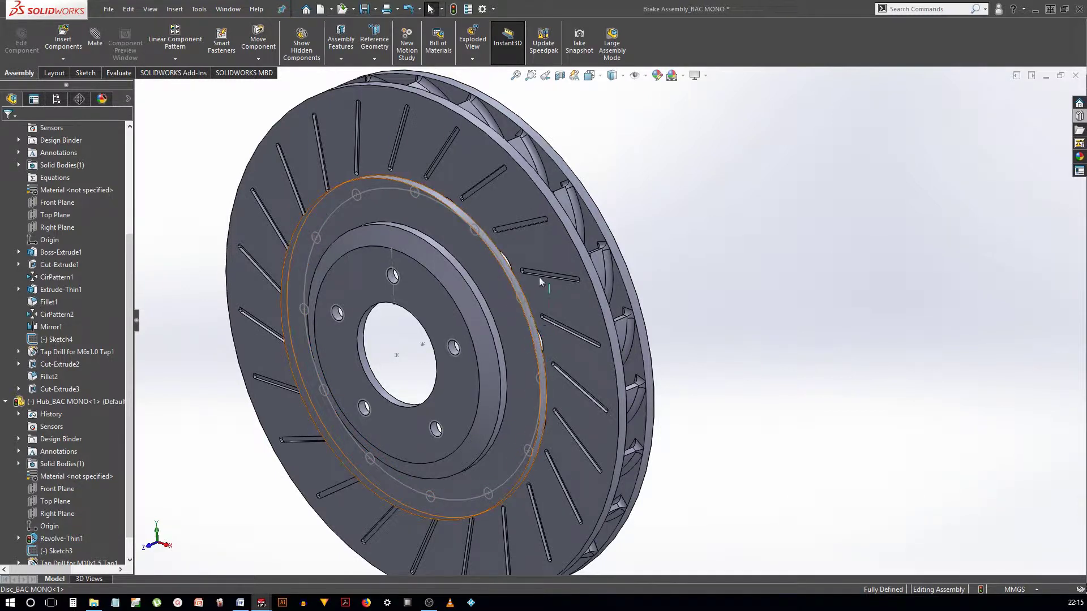
Step: Hide the sketches in the view and delete the hub's InPlace mate together with its references to the assembly
click(635, 77)
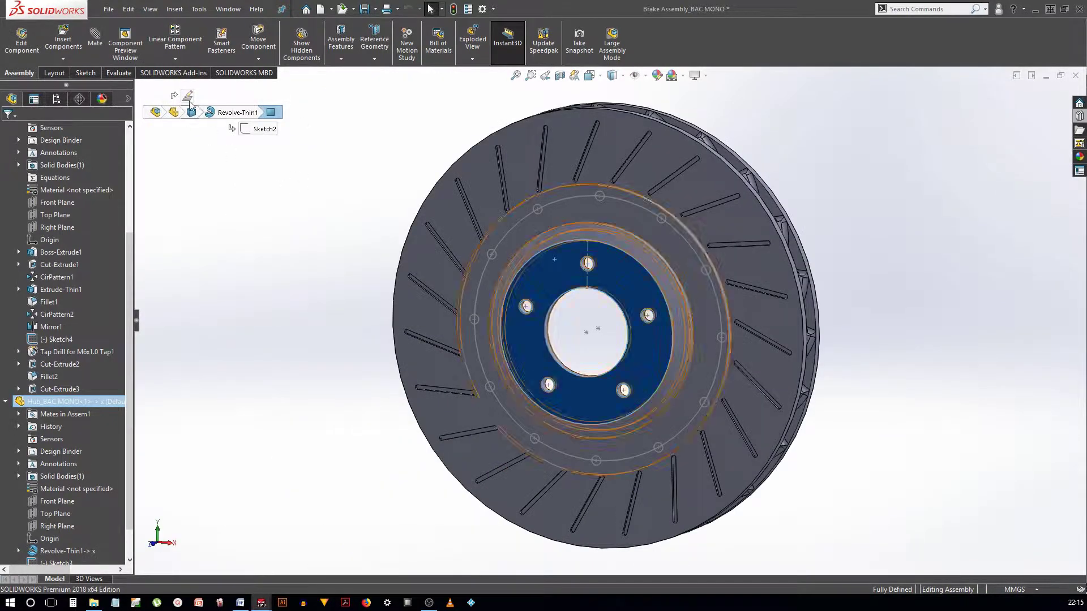
click(188, 96)
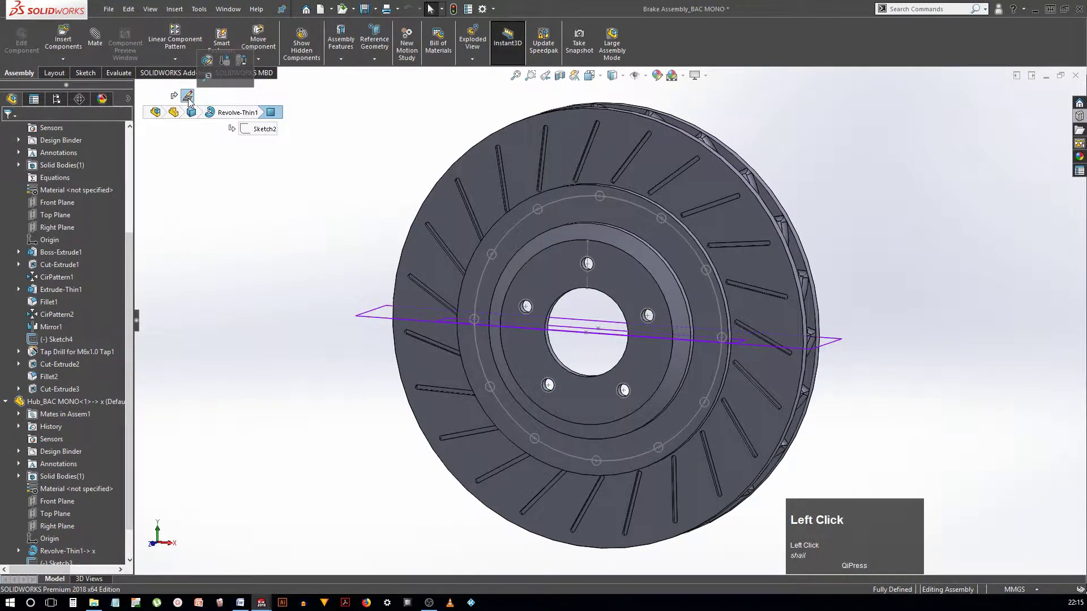
key(Delete)
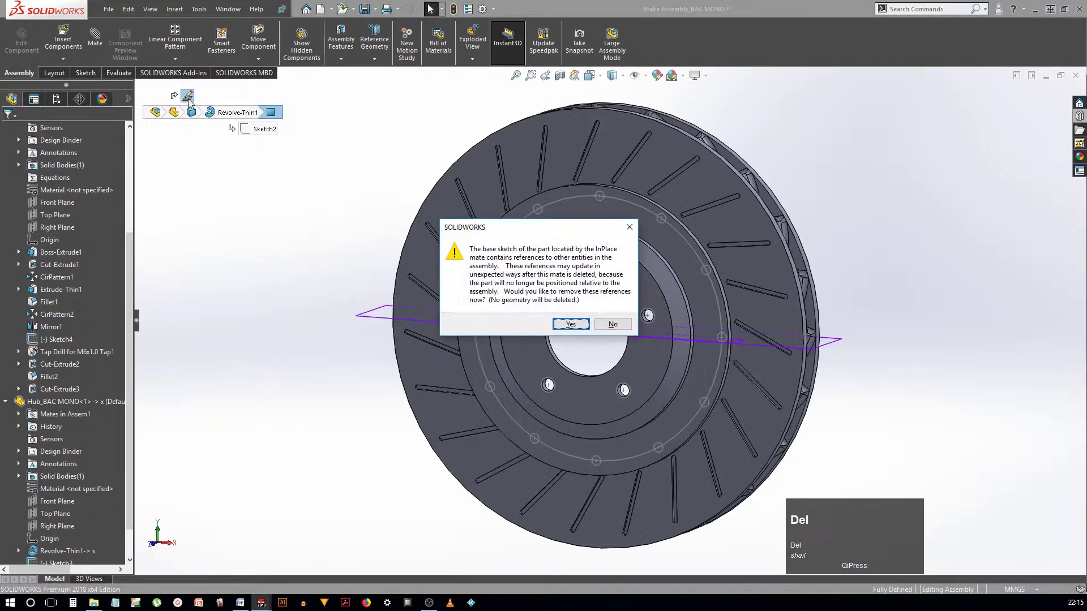
click(583, 330)
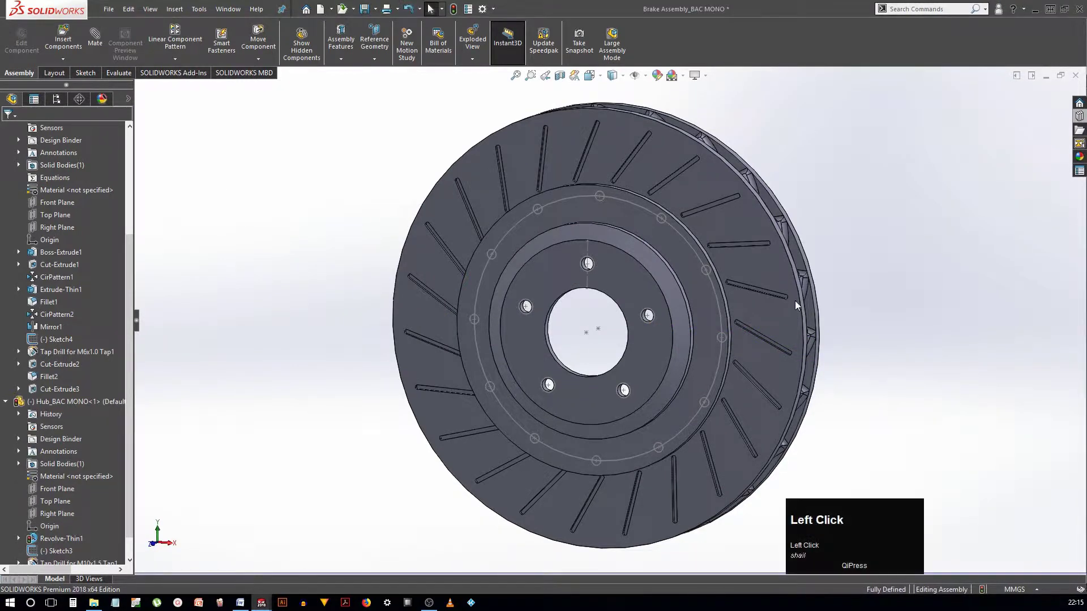
Step: Mate the hub flange's outer cylindrical face concentric with the disc's outer rim
scroll(766, 264, down, 3)
middle_drag(756, 254, 533, 328)
scroll(533, 328, up, 2)
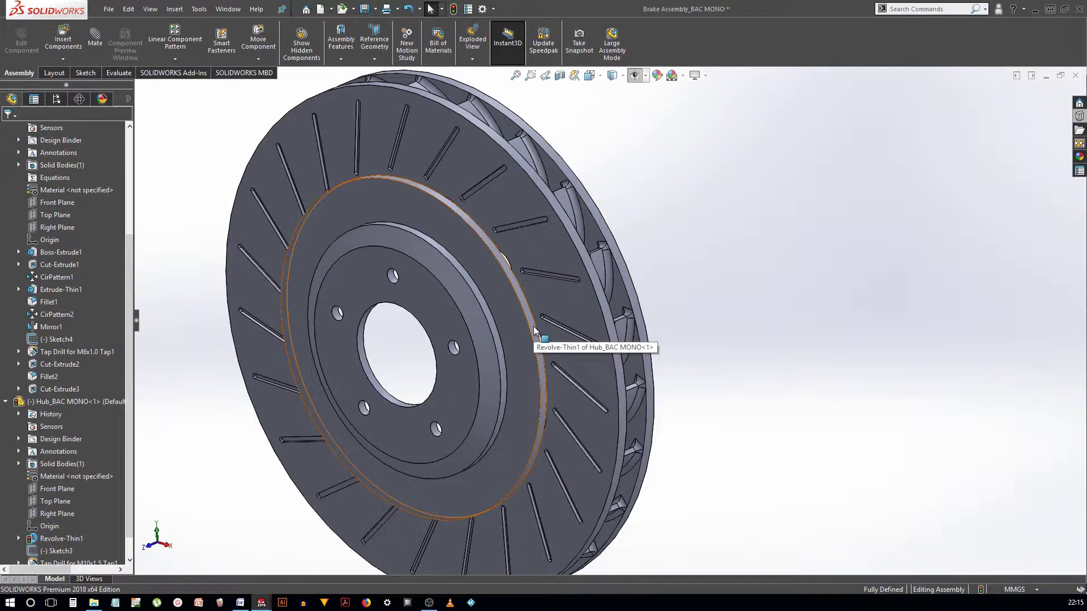
key(alt)
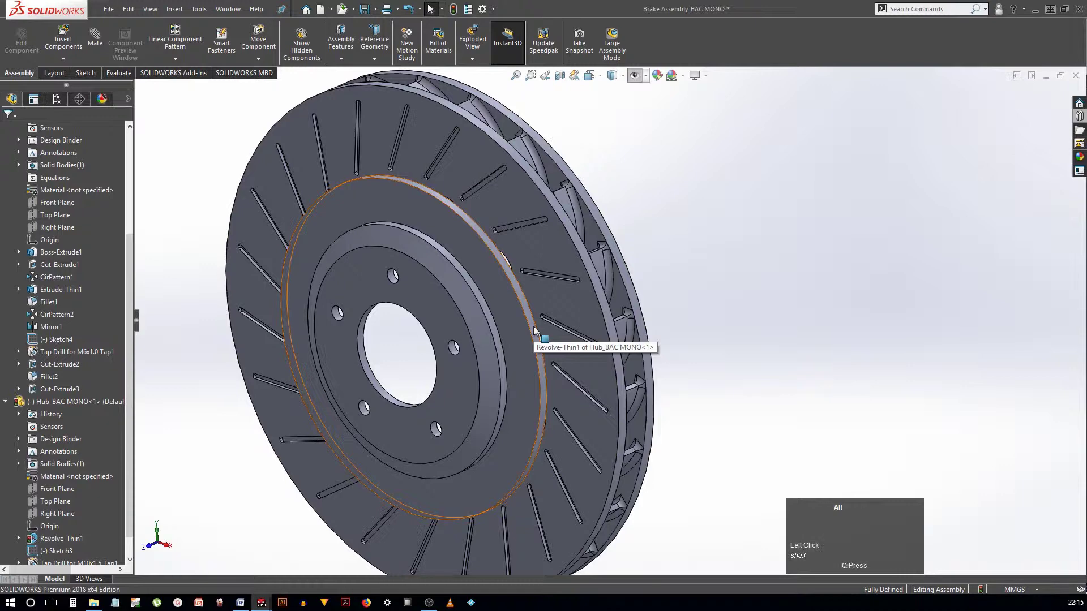
alt+click(534, 326)
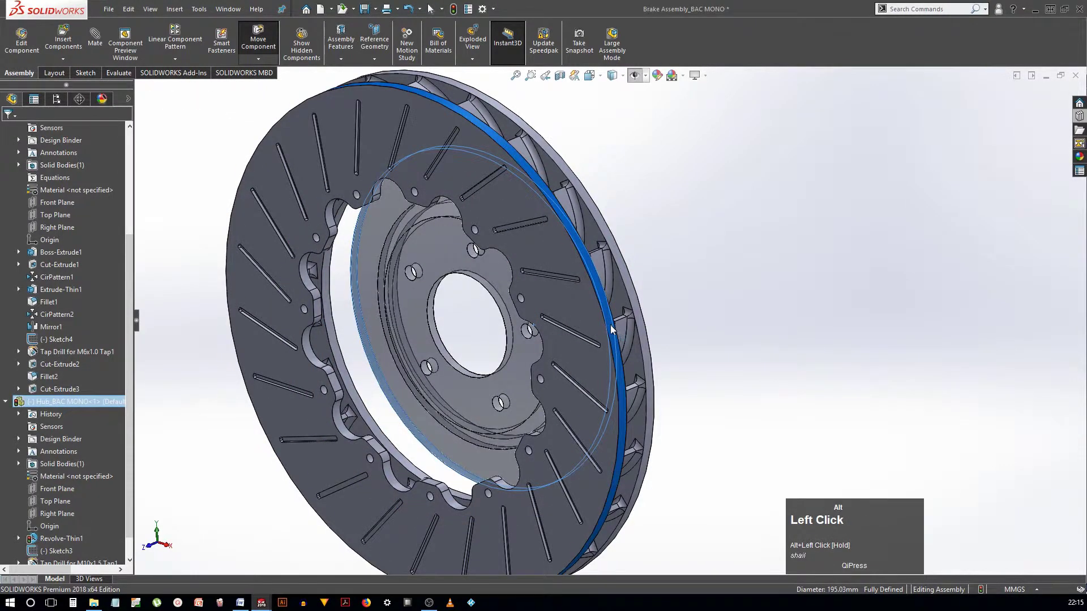
click(611, 326)
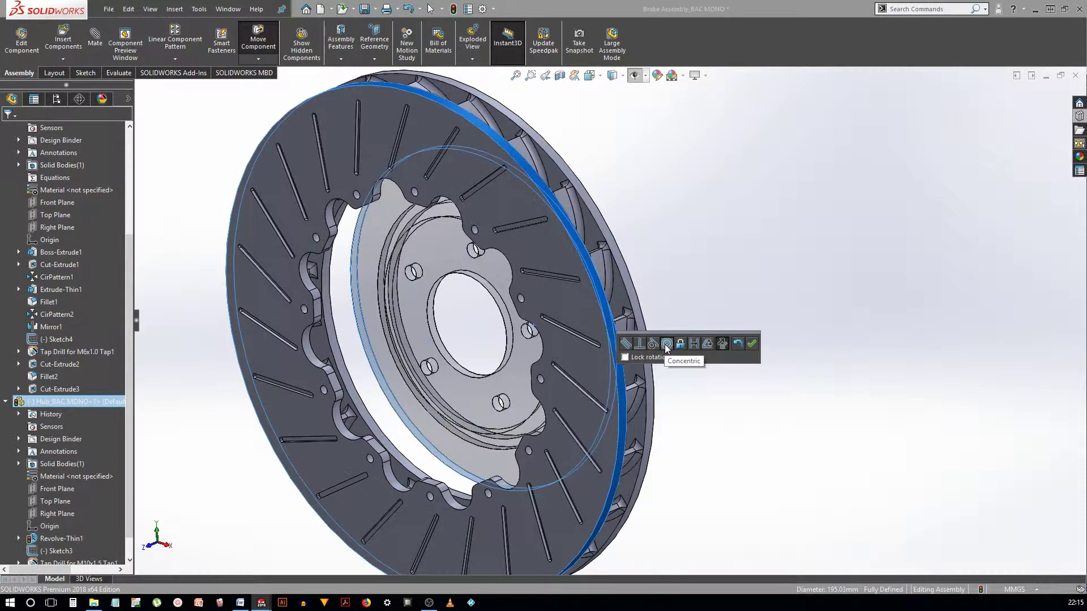
click(667, 343)
click(751, 343)
Step: Move the hub out in front of the disc and mate its flange's back face coincident with the disc's flat slotted face
scroll(711, 368, up, 4)
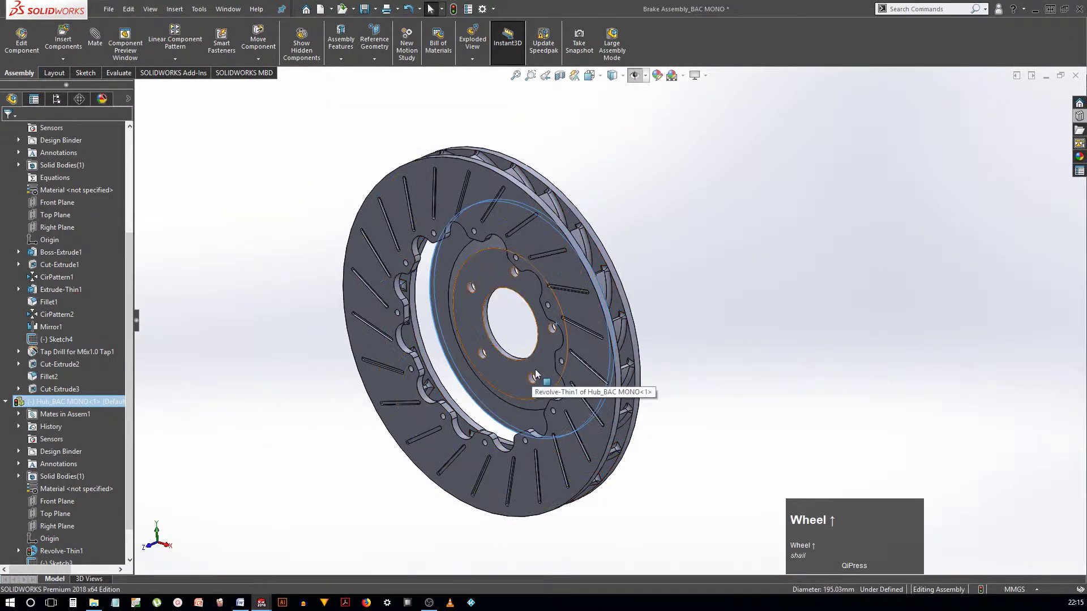
click(534, 374)
click(697, 353)
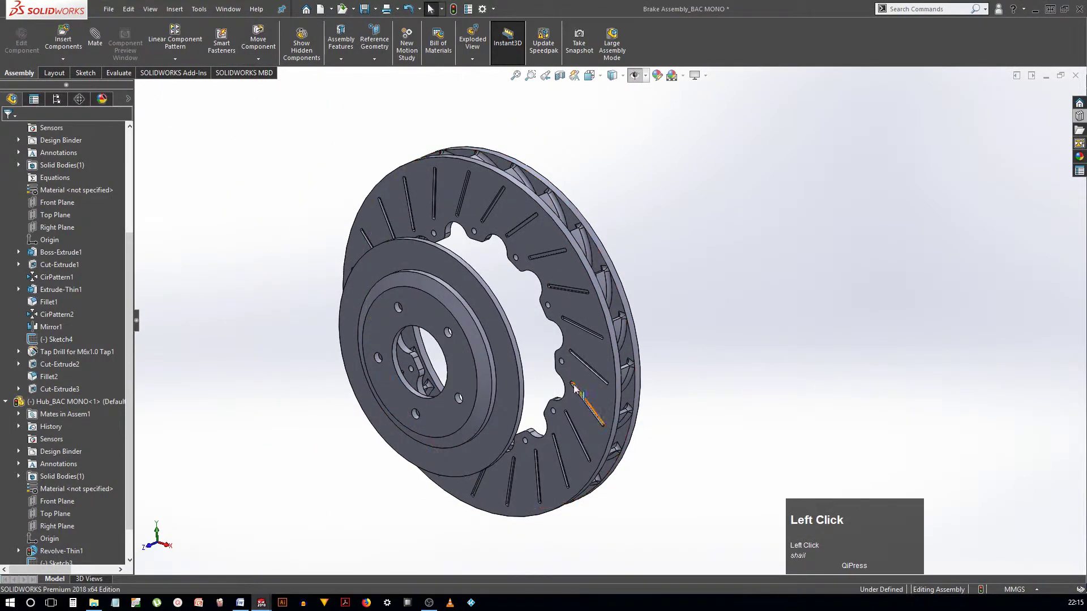
click(579, 311)
middle_drag(568, 327, 431, 338)
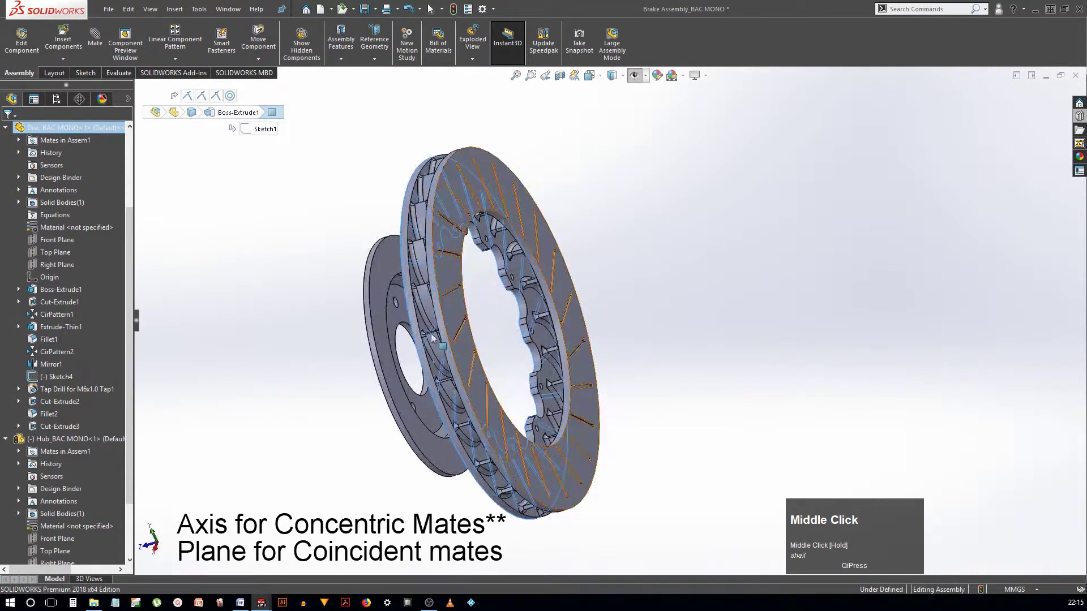
ctrl+click(382, 269)
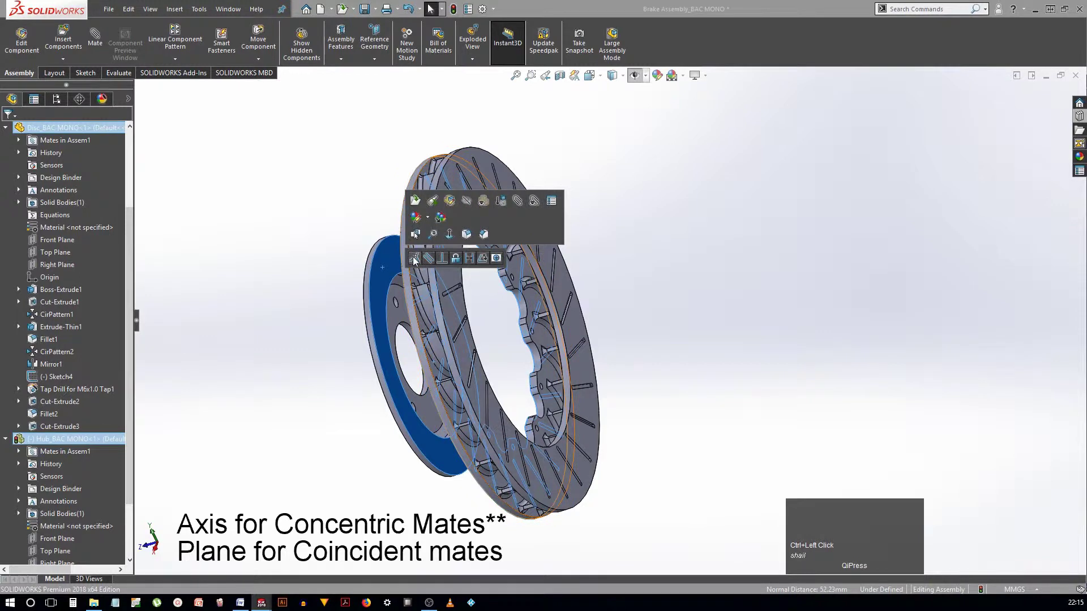
click(414, 258)
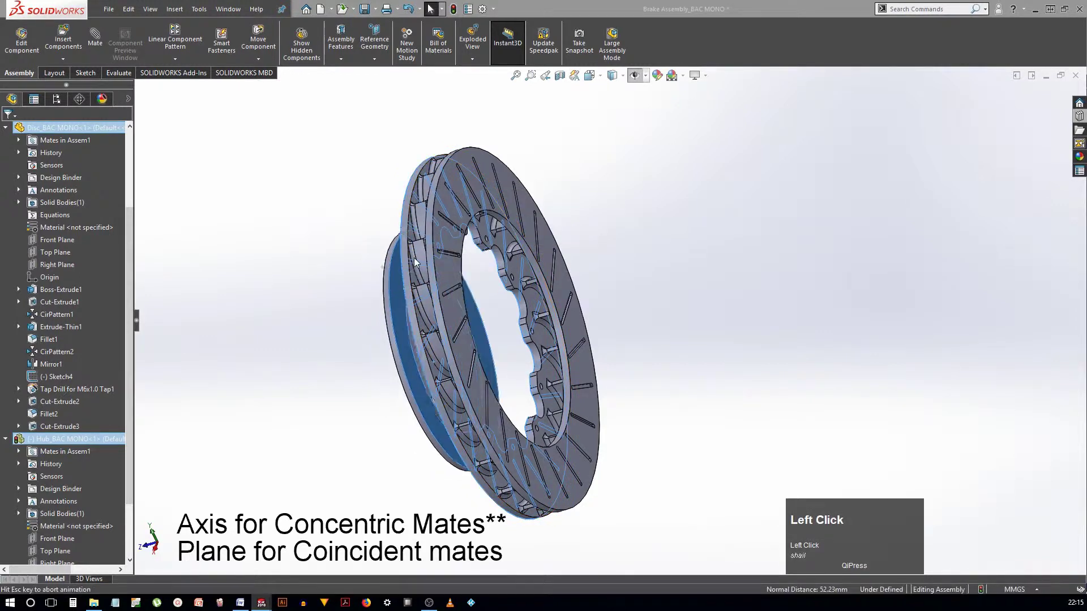
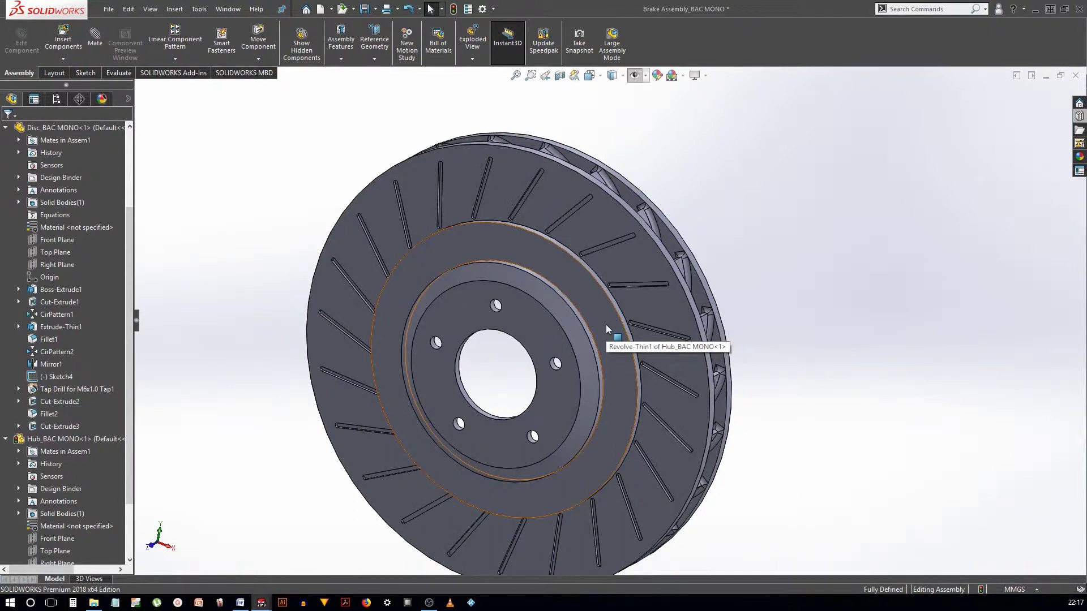
Step: Edit the hub in place and open a sketch on its flange's front face with hidden lines visible
click(606, 326)
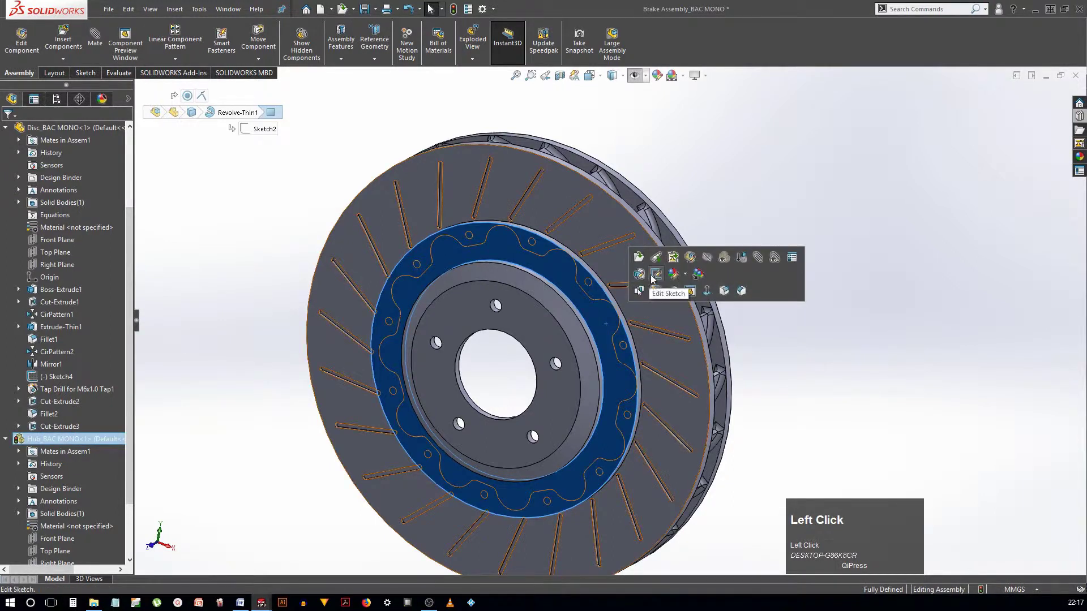
click(690, 258)
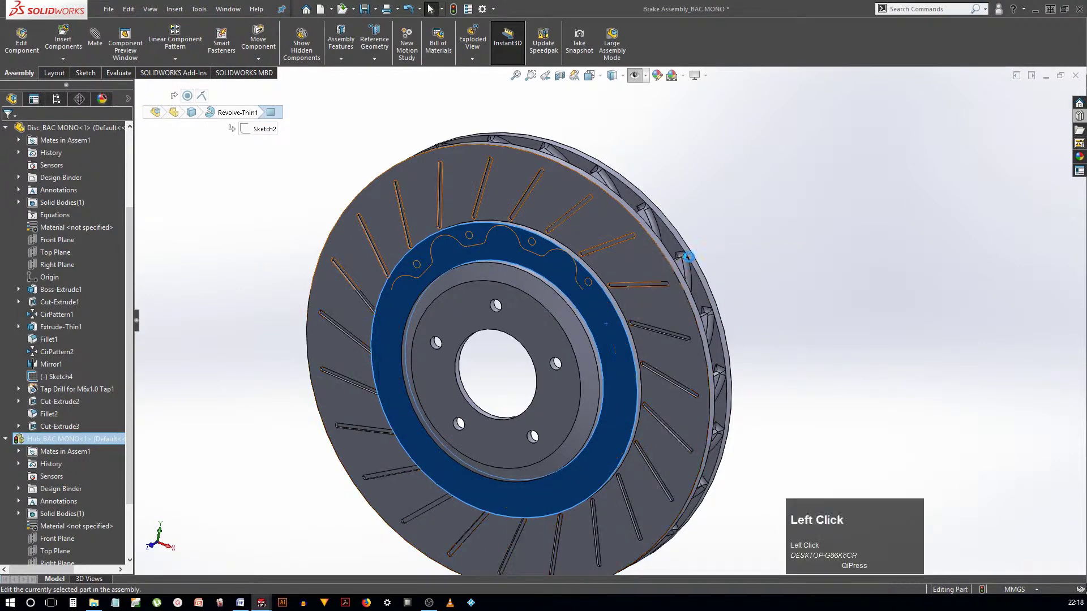
click(618, 81)
scroll(541, 346, down, 3)
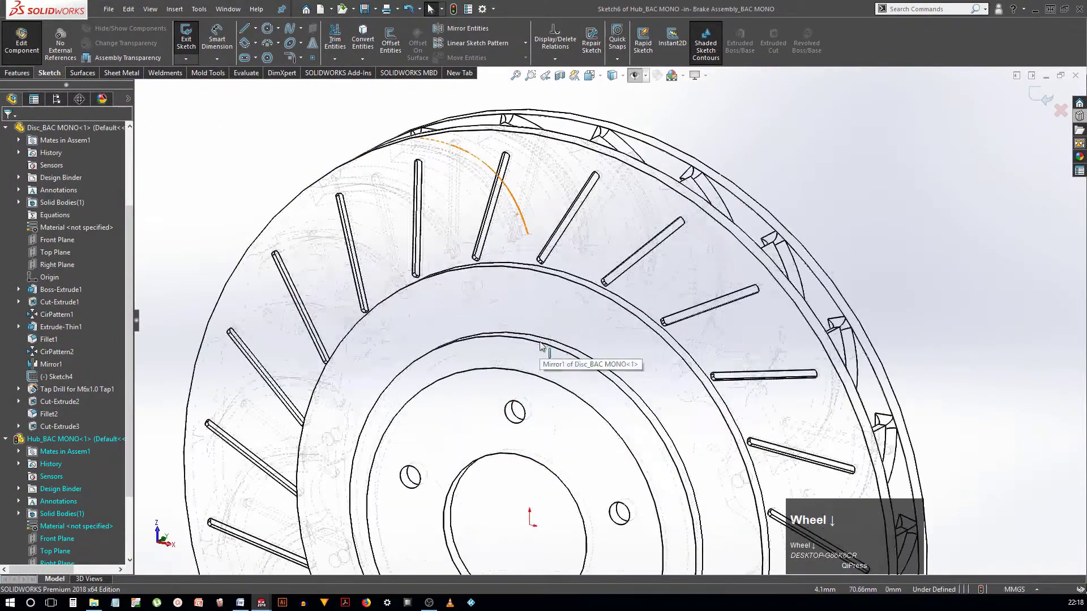
Step: Convert the circular edges of the disc's twelve mounting holes into the hub flange sketch
click(362, 40)
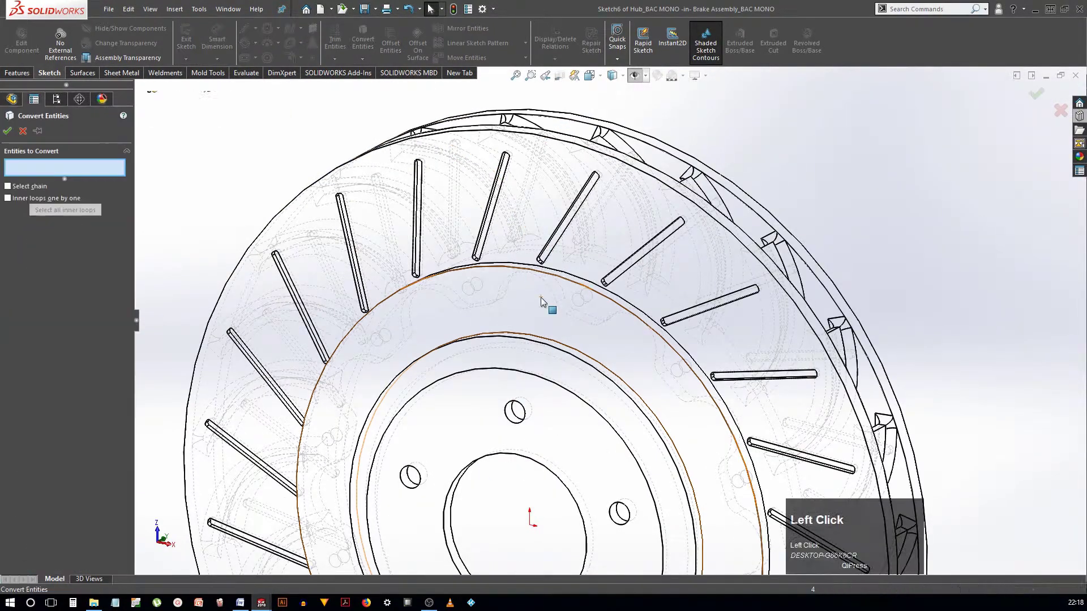
scroll(524, 332, down, 3)
click(471, 243)
scroll(471, 242, up, 3)
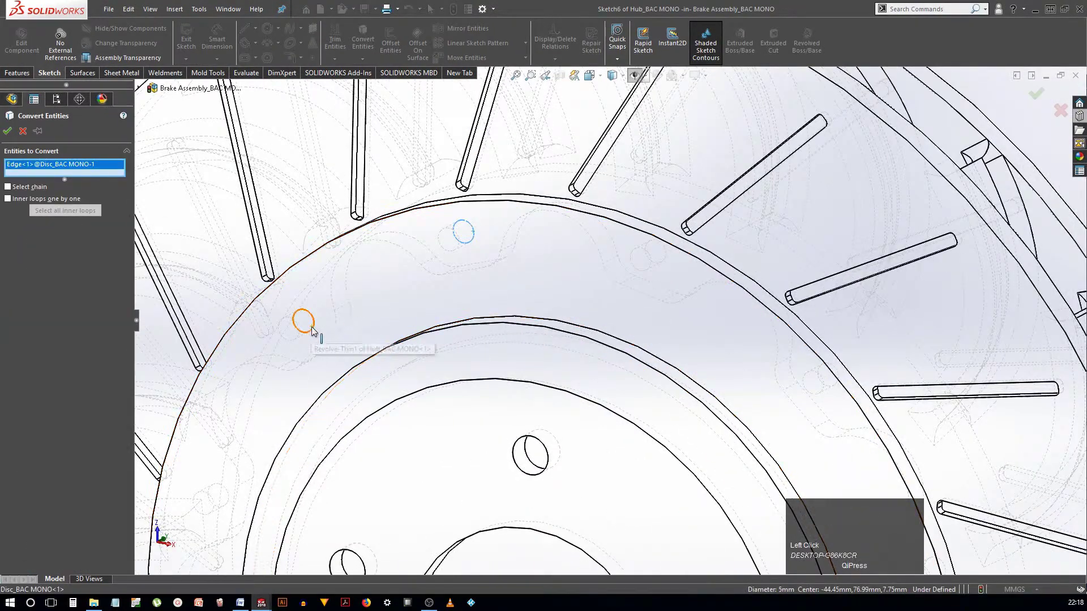
click(306, 388)
click(660, 250)
scroll(704, 472, up, 2)
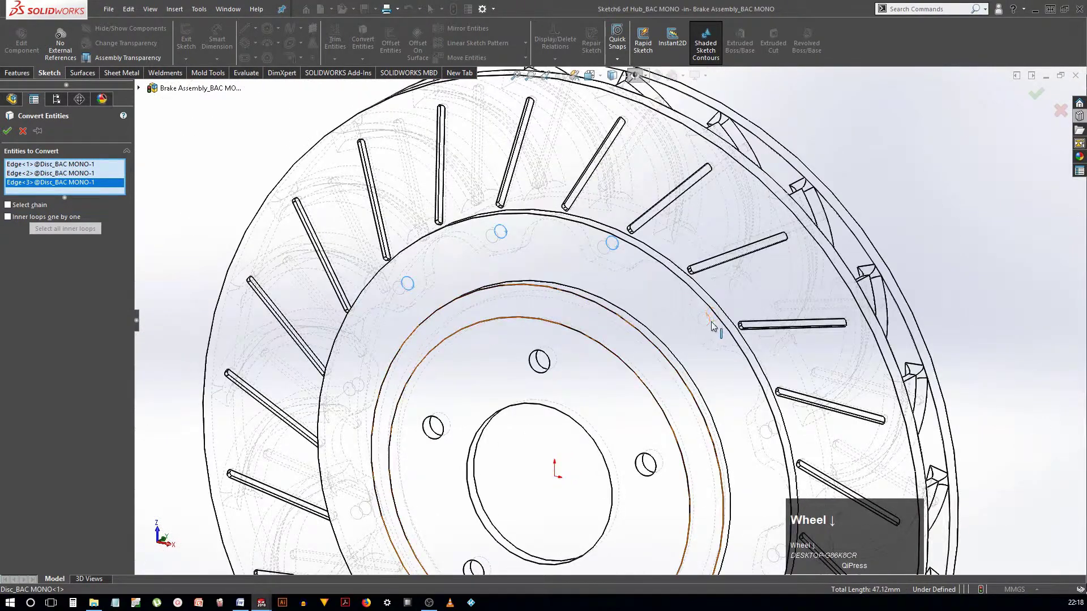
scroll(708, 336, down, 3)
click(712, 336)
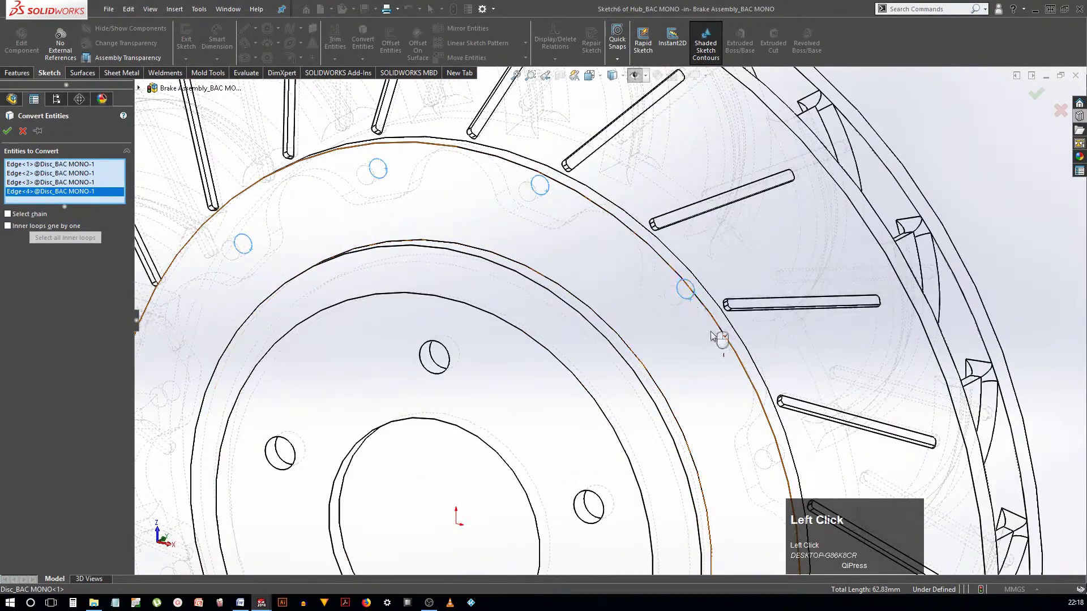
click(772, 449)
scroll(771, 449, up, 3)
scroll(626, 328, down, 4)
click(679, 320)
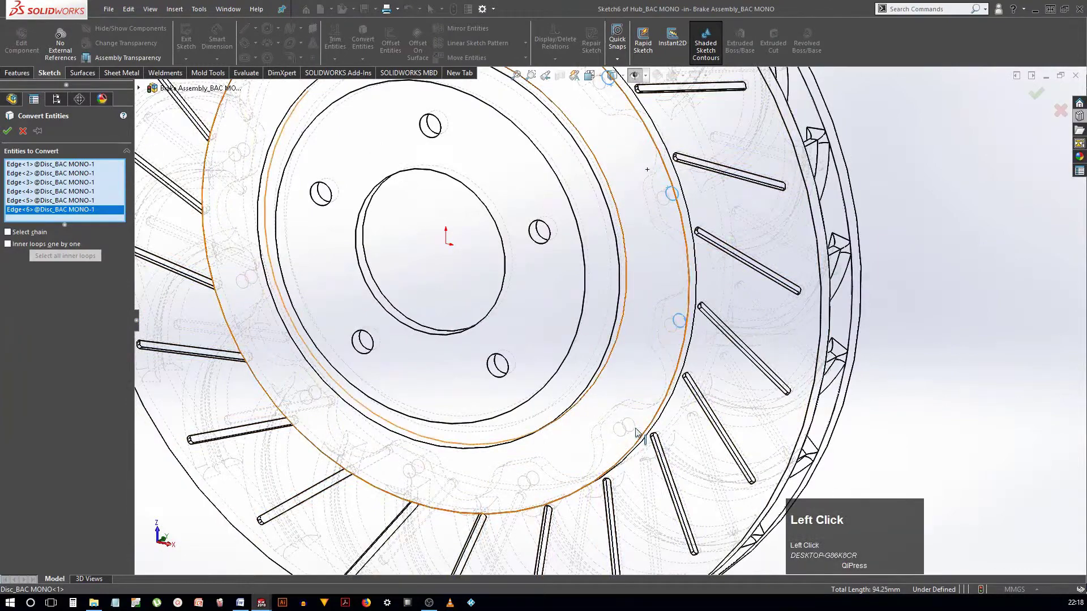
click(627, 424)
click(528, 479)
click(412, 465)
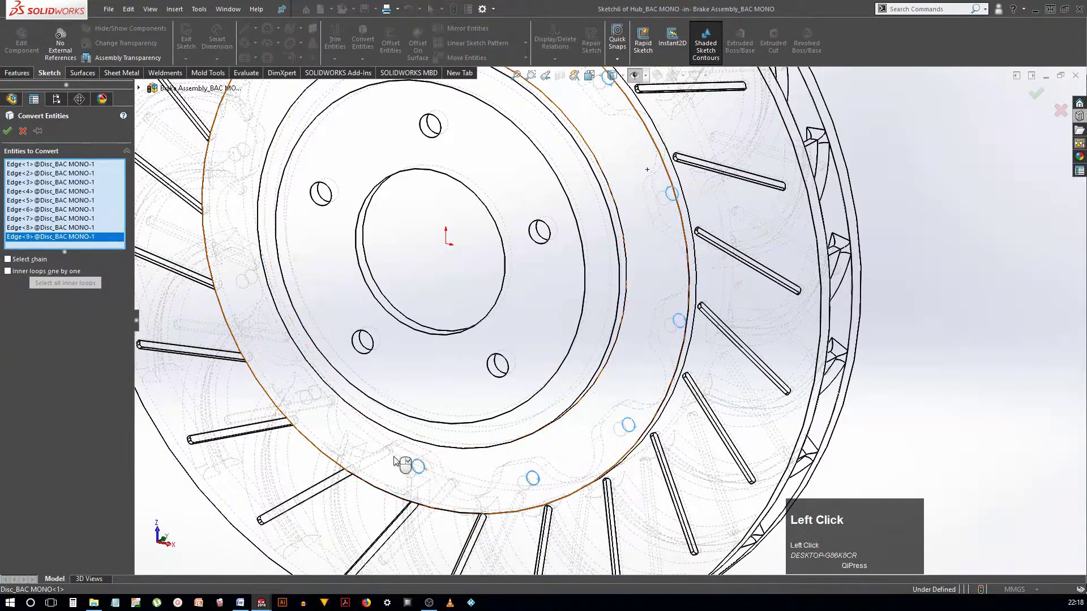
click(315, 392)
click(251, 277)
click(255, 159)
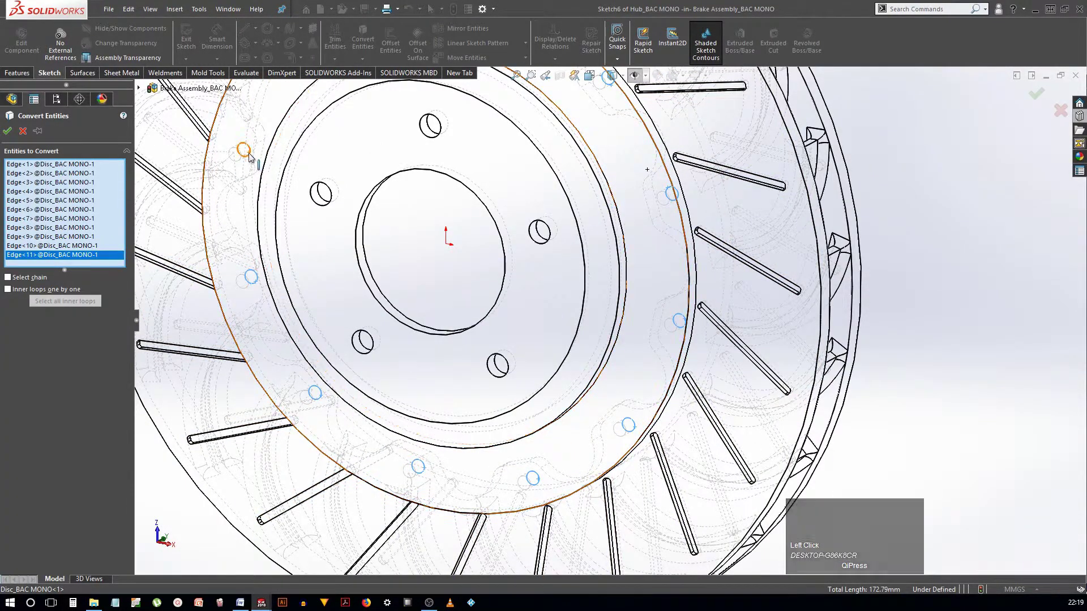
scroll(617, 316, up, 4)
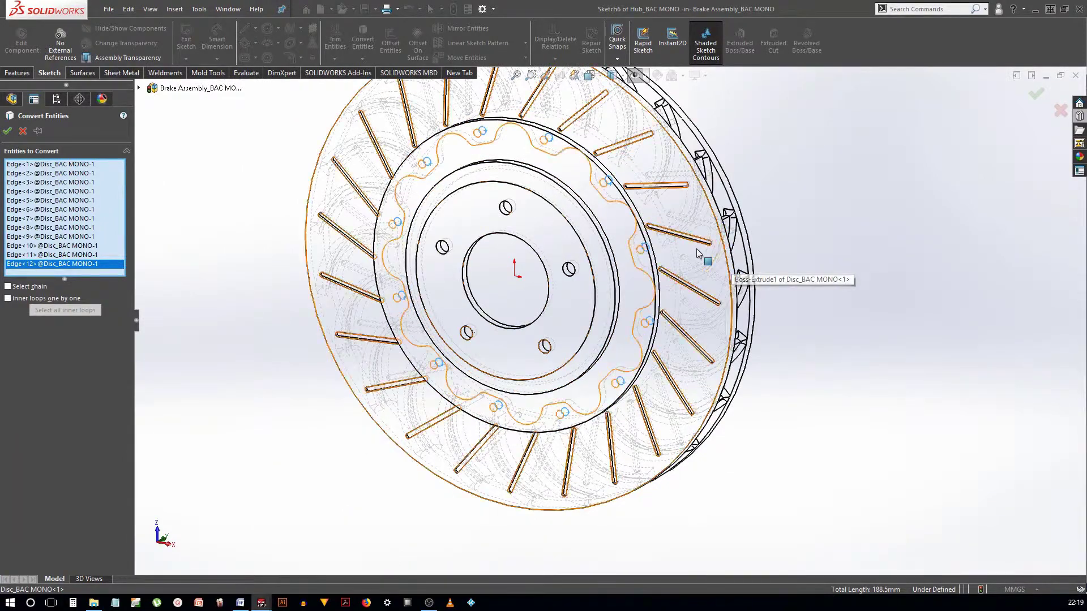
scroll(707, 243, down, 2)
click(7, 131)
Step: Cut the twelve converted circles through the hub flange with an Extruded Cut set to Up To Next
scroll(498, 257, down, 3)
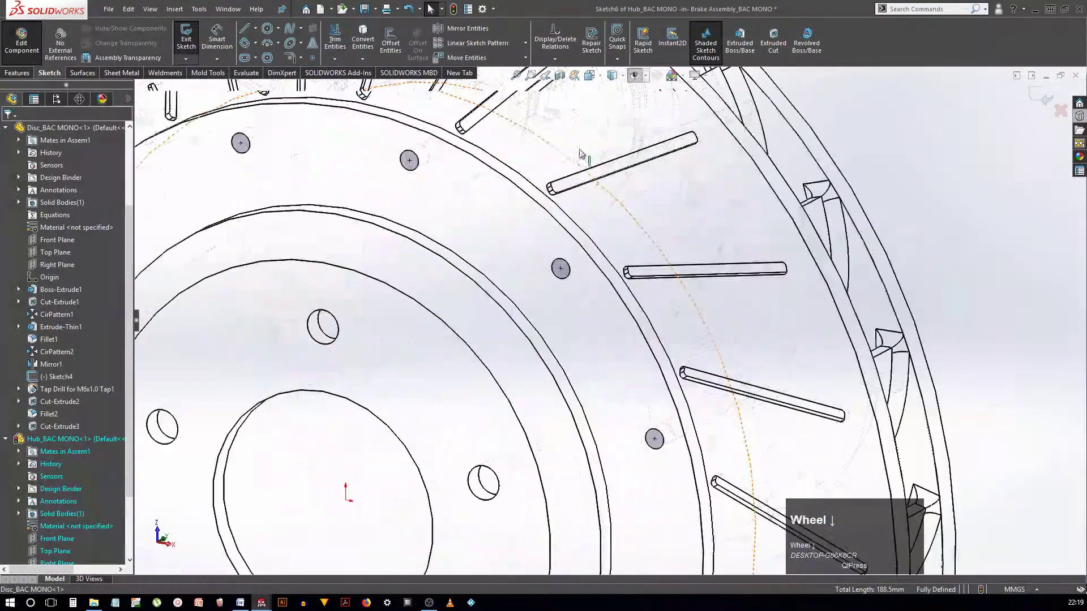
middle_drag(498, 258, 603, 336)
scroll(603, 337, up, 6)
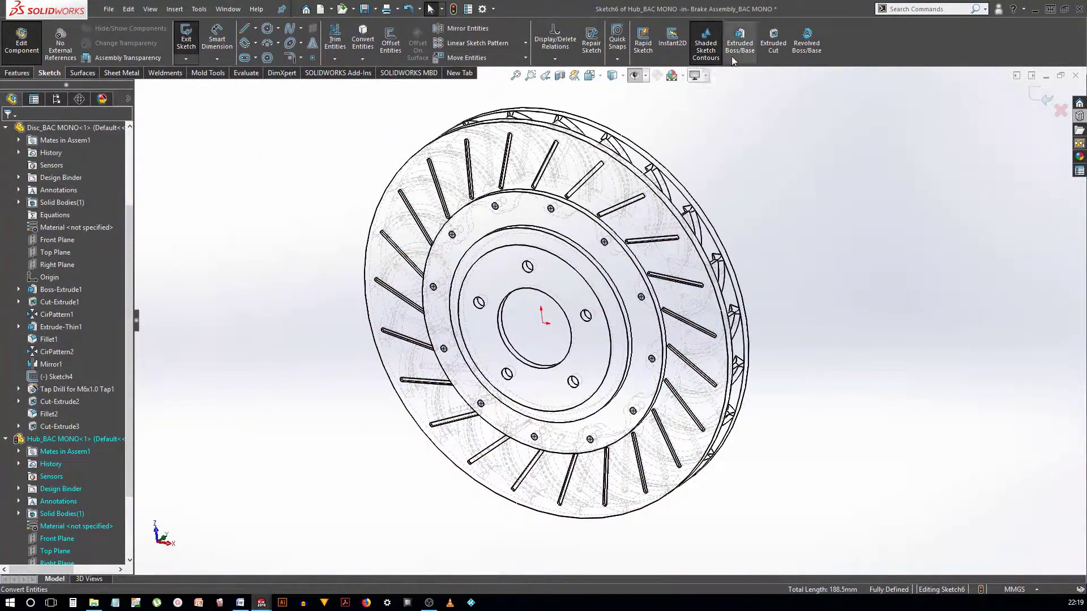
click(774, 42)
click(71, 199)
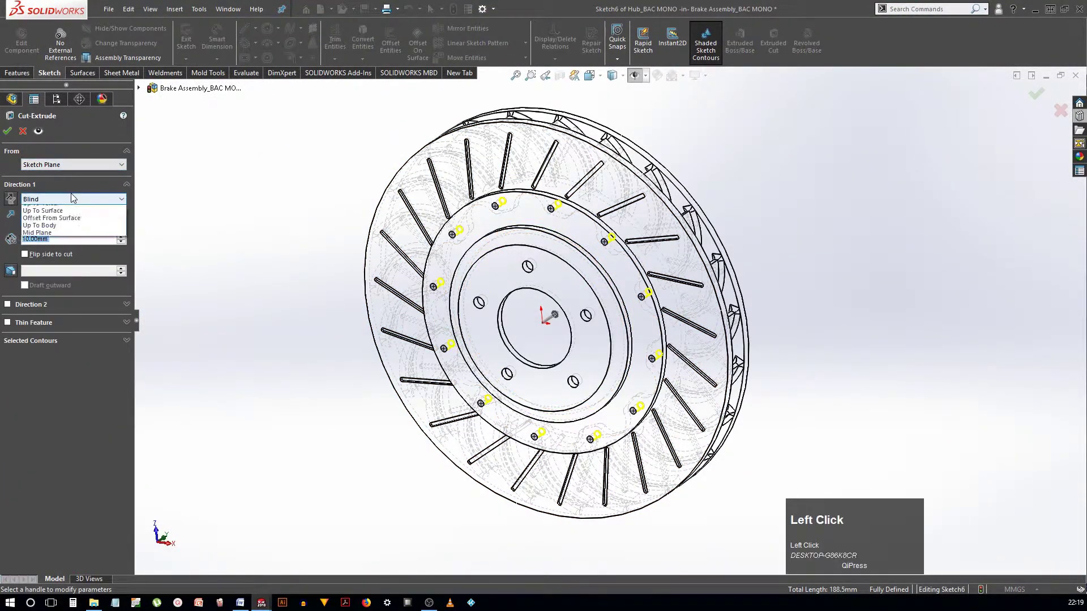
click(73, 231)
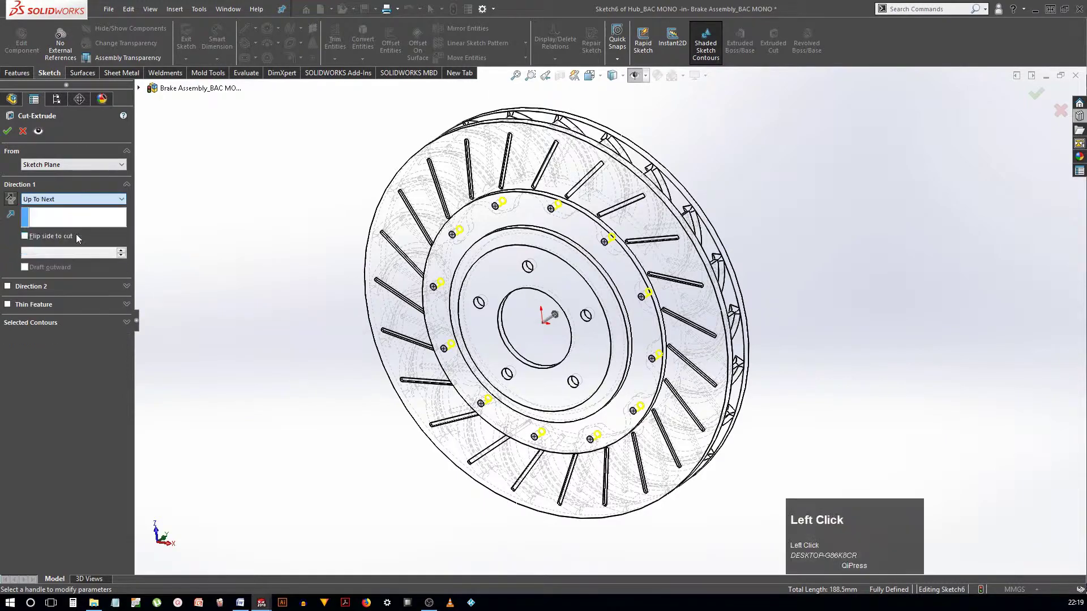
scroll(588, 205, down, 2)
middle_drag(588, 205, 640, 96)
click(9, 132)
Step: Switch the display back to shaded with edges and return from the hub part to the assembly
click(642, 92)
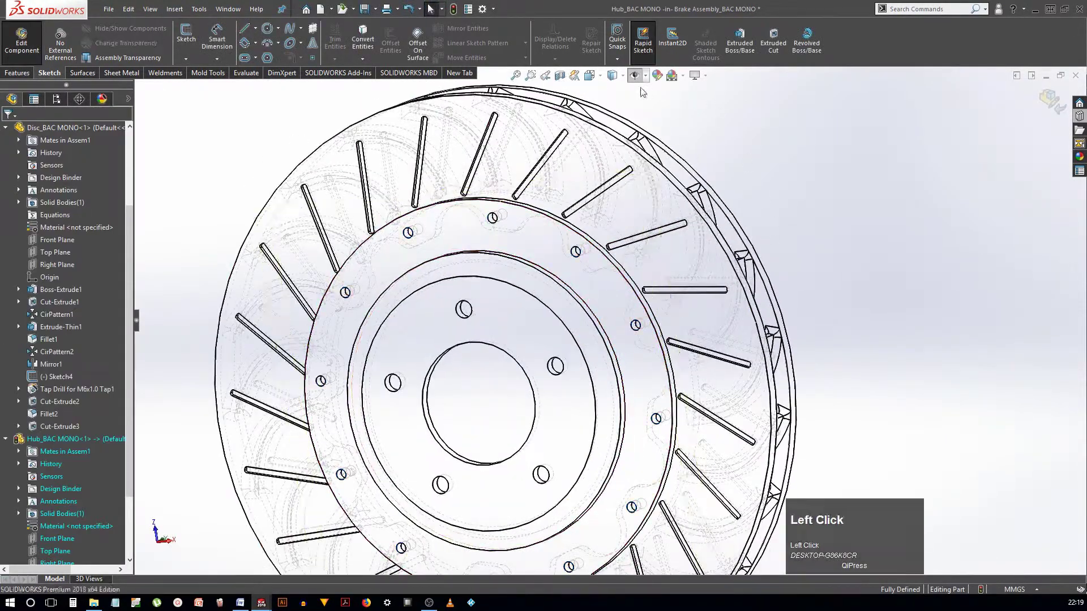
click(645, 75)
click(614, 88)
mouse_move(856, 253)
middle_down()
mouse_move(676, 293)
mouse_move(687, 317)
middle_up()
scroll(690, 322, up, 4)
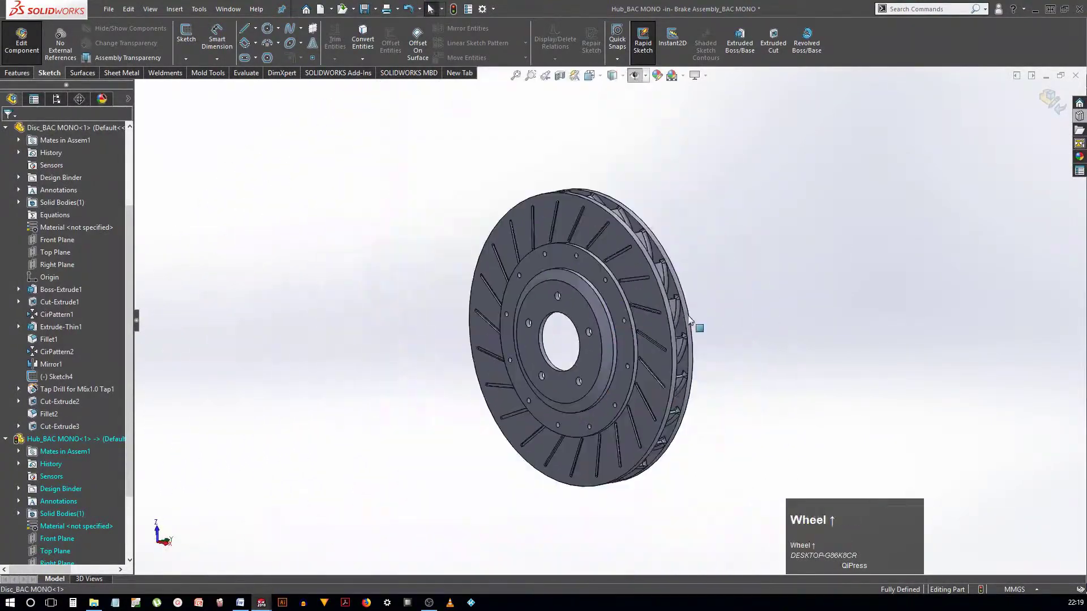
scroll(689, 322, down, 3)
click(234, 128)
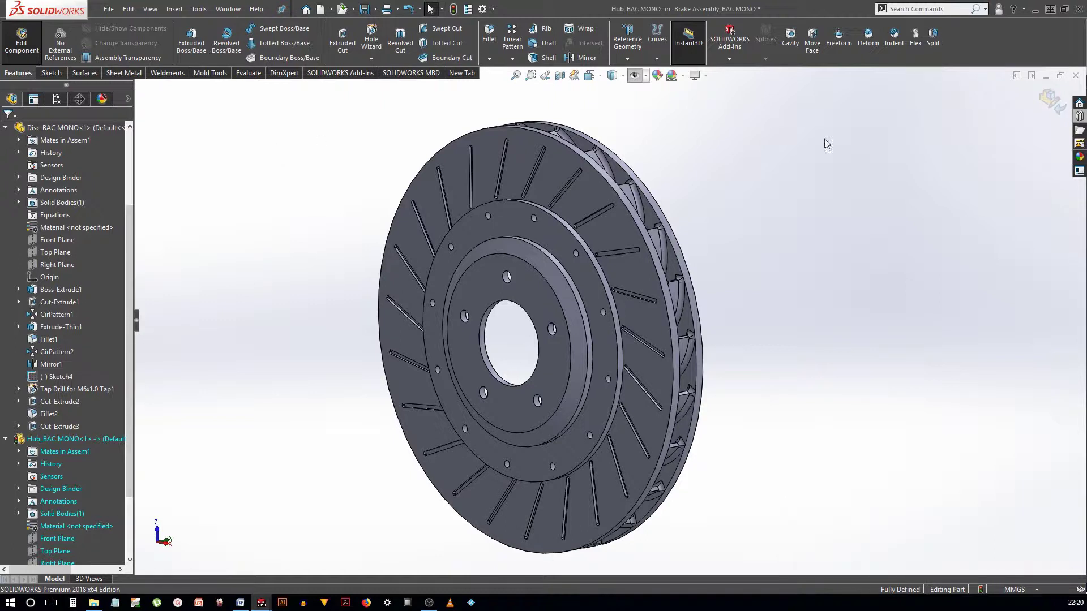
click(1064, 107)
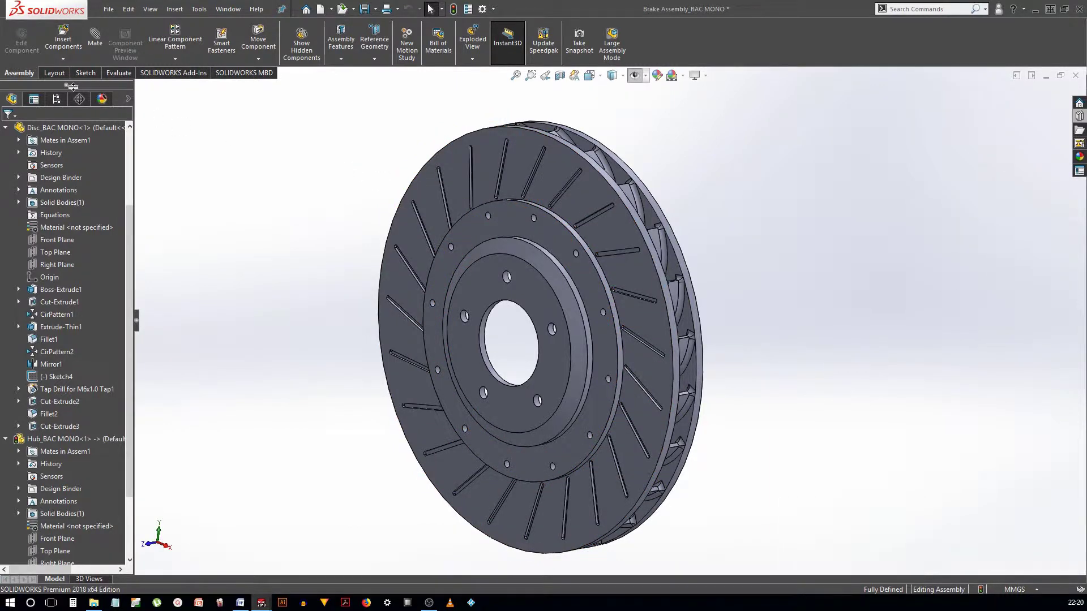
Step: Try Smart Fasteners and add in the SOLIDWORKS Toolbox from the Design Library
click(229, 57)
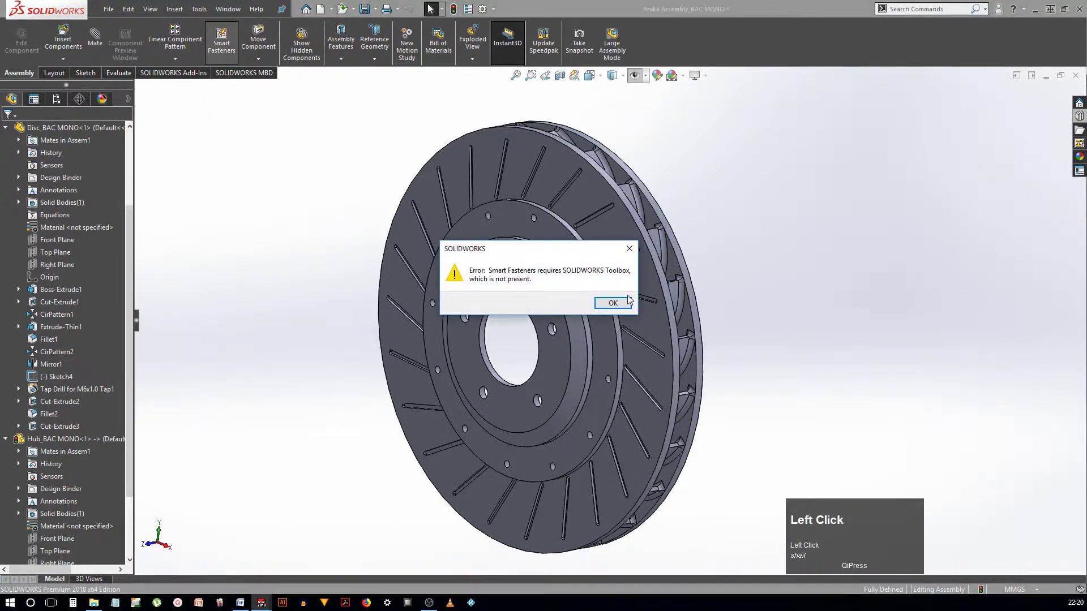
click(612, 304)
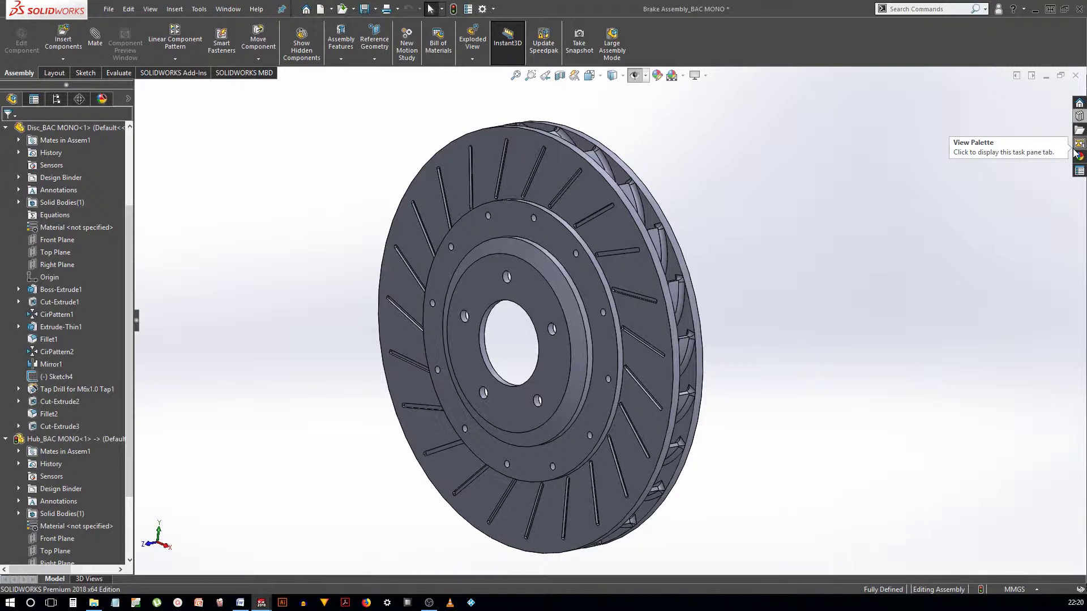
click(1079, 117)
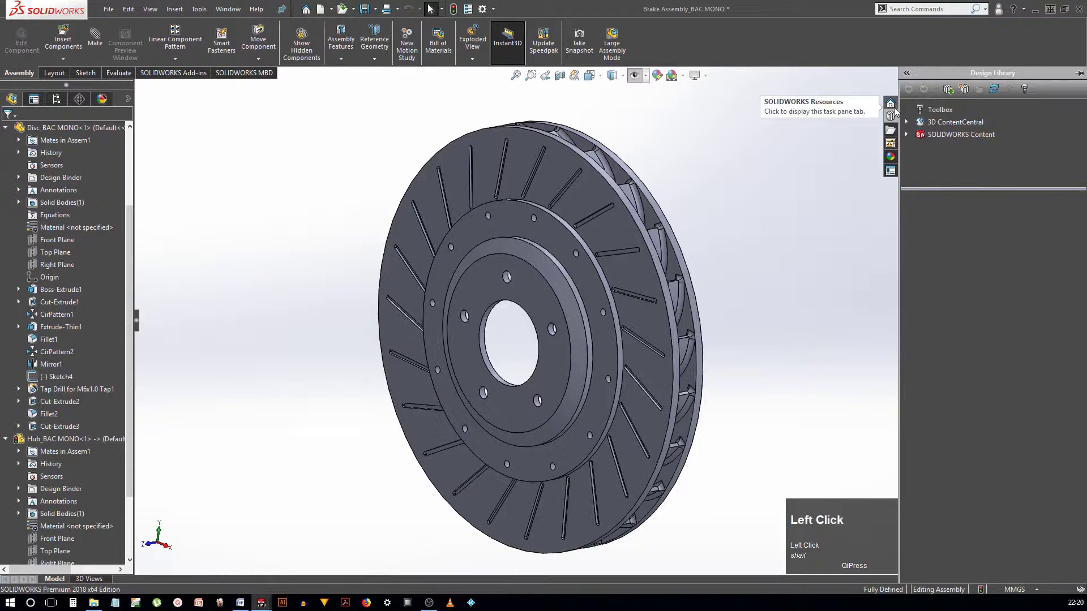
click(932, 112)
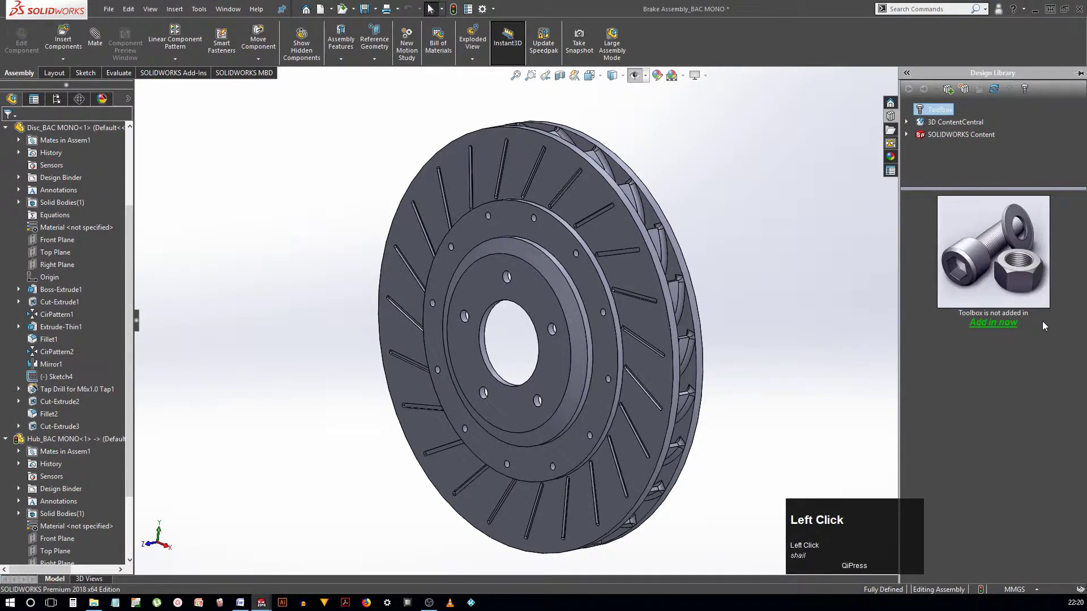
click(1013, 323)
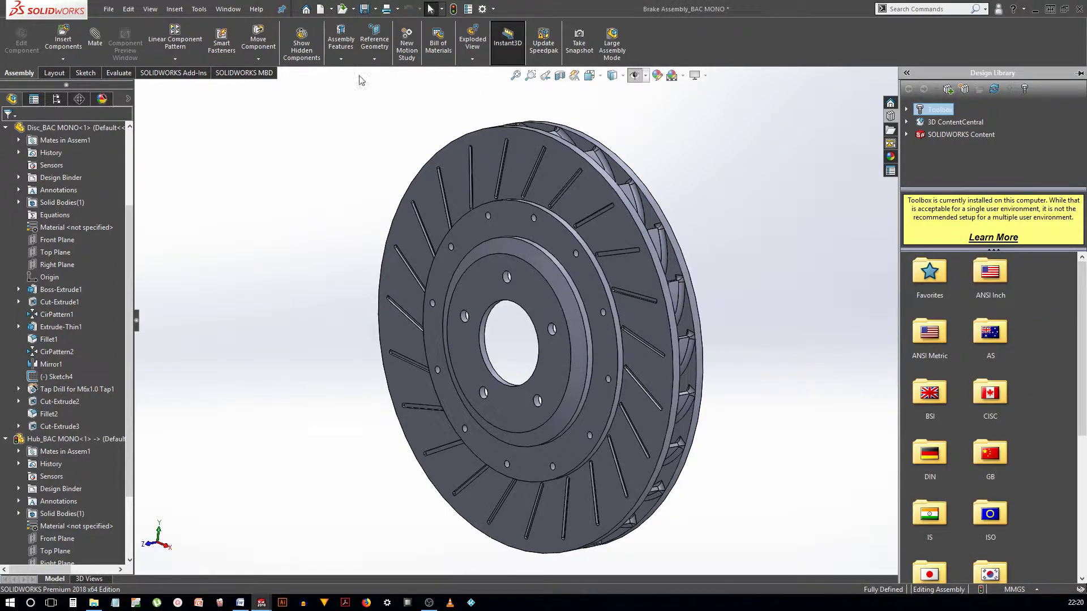
click(218, 43)
click(566, 323)
scroll(580, 253, up, 5)
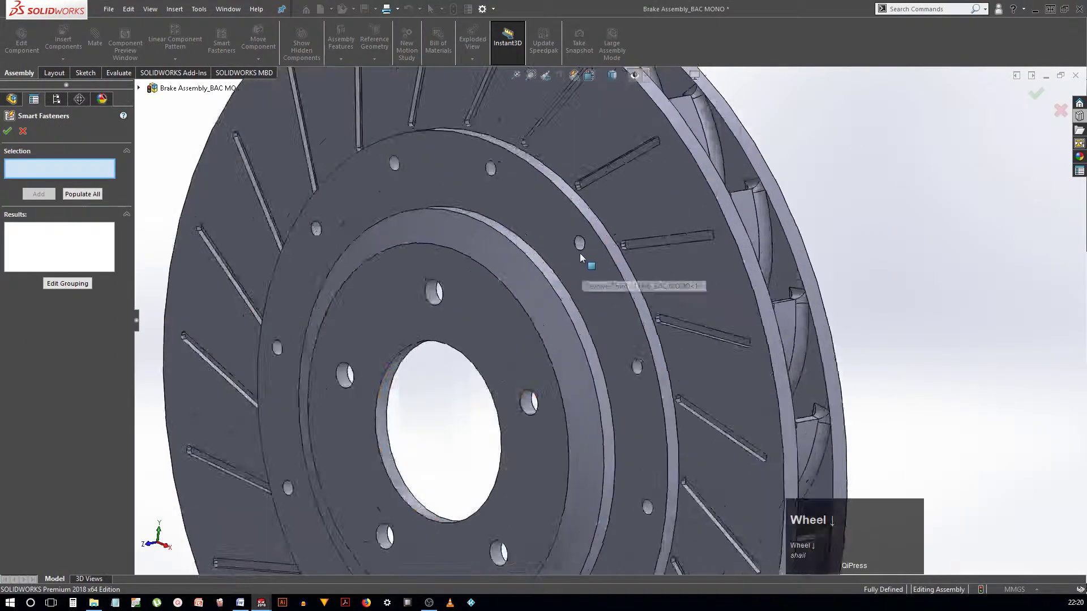
click(23, 130)
Step: Insert a hex socket head cap screw from the Toolbox's ANSI Metric bolts and screws into an upper hole of the hub flange
click(1080, 130)
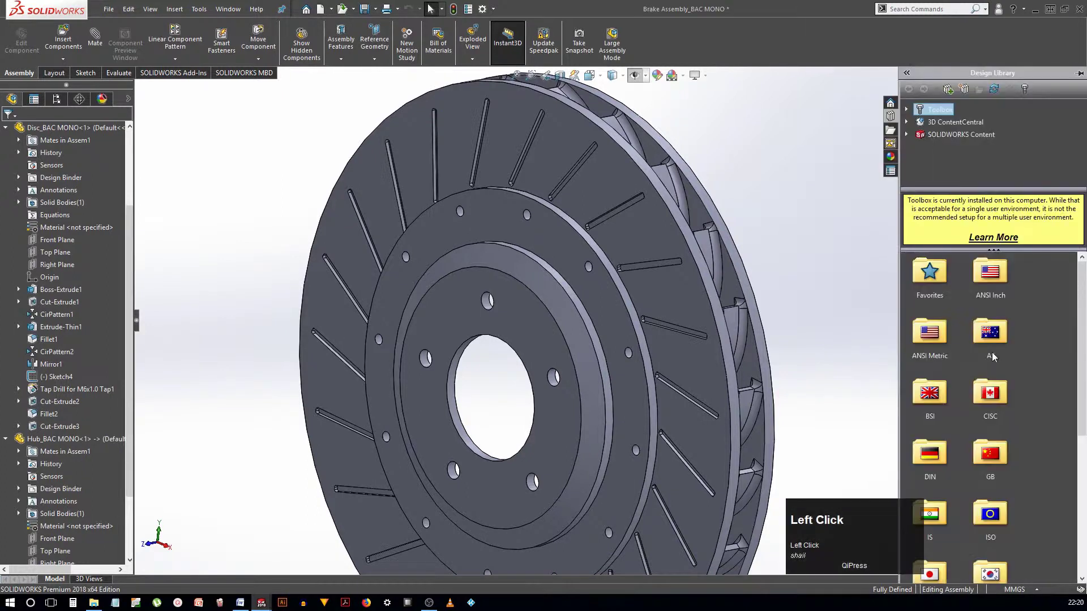
double_click(929, 331)
double_click(990, 275)
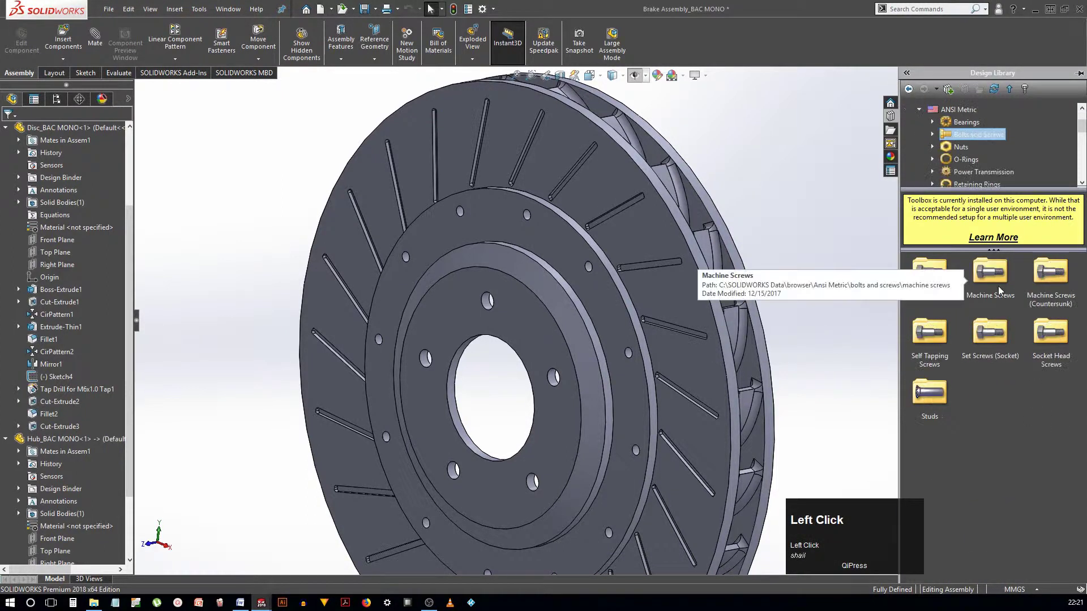
double_click(1052, 335)
drag(1050, 275, 525, 215)
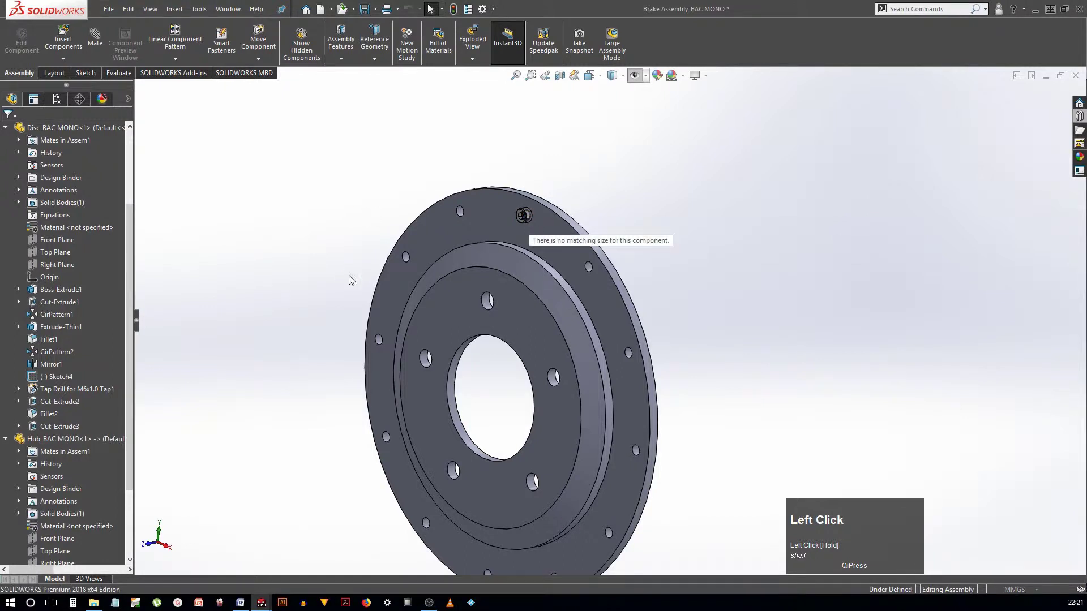
Step: Set the socket head cap screw's size to M6 and choose its length
click(62, 317)
click(57, 334)
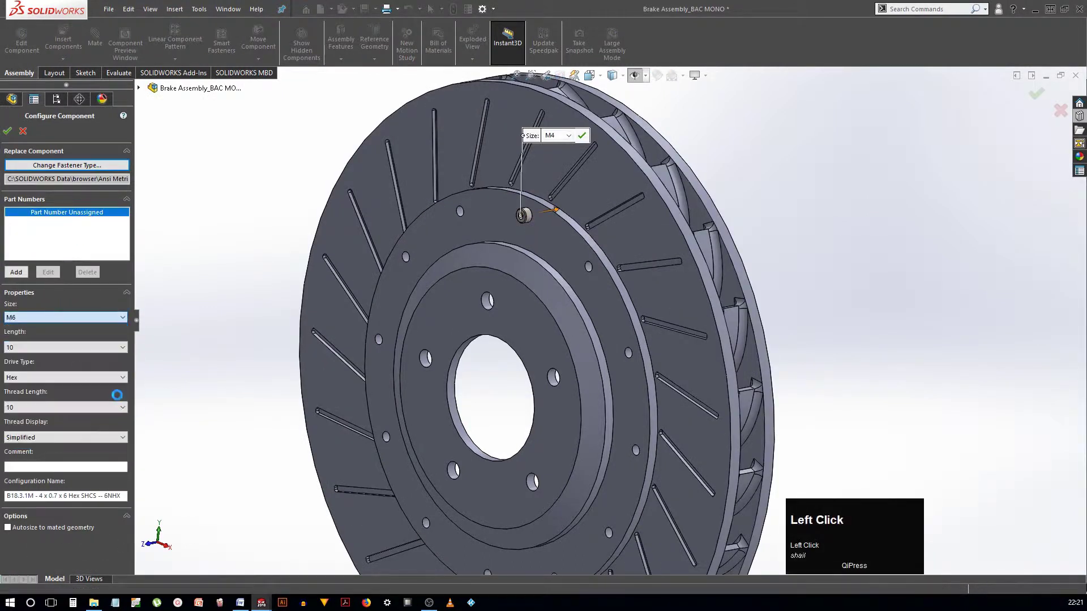
click(52, 349)
click(49, 383)
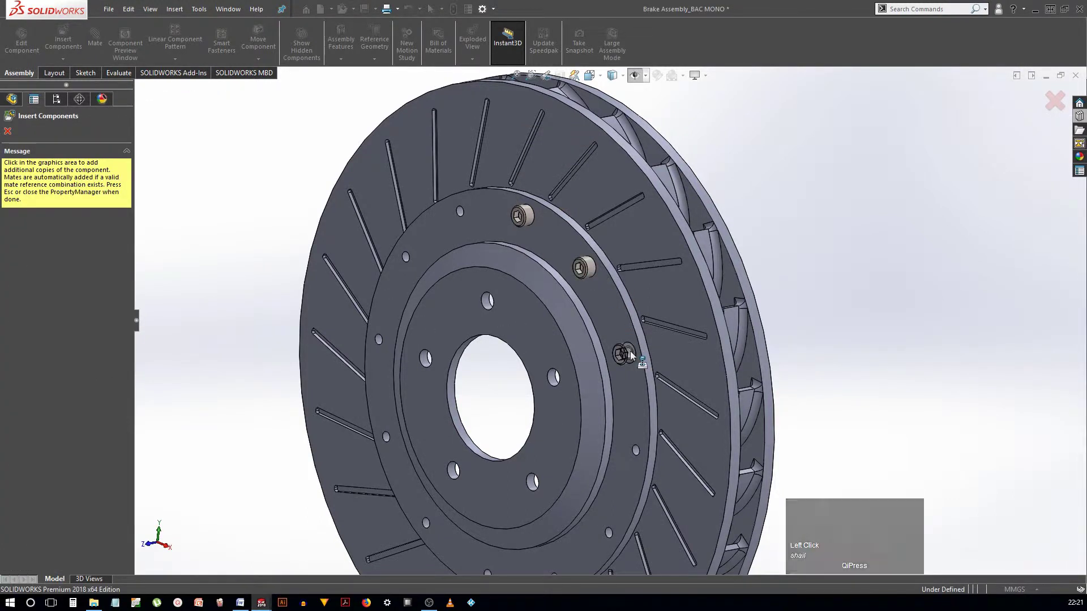
Step: Place copies of the M6 socket head cap screw in the next free holes down both sides of the hub flange
click(637, 452)
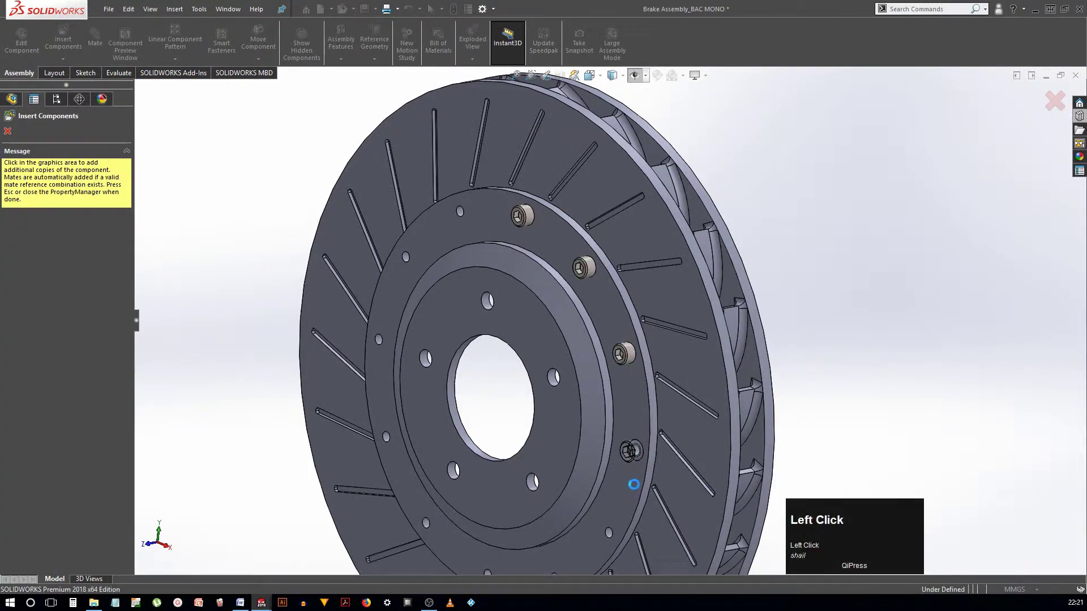
click(607, 533)
click(459, 212)
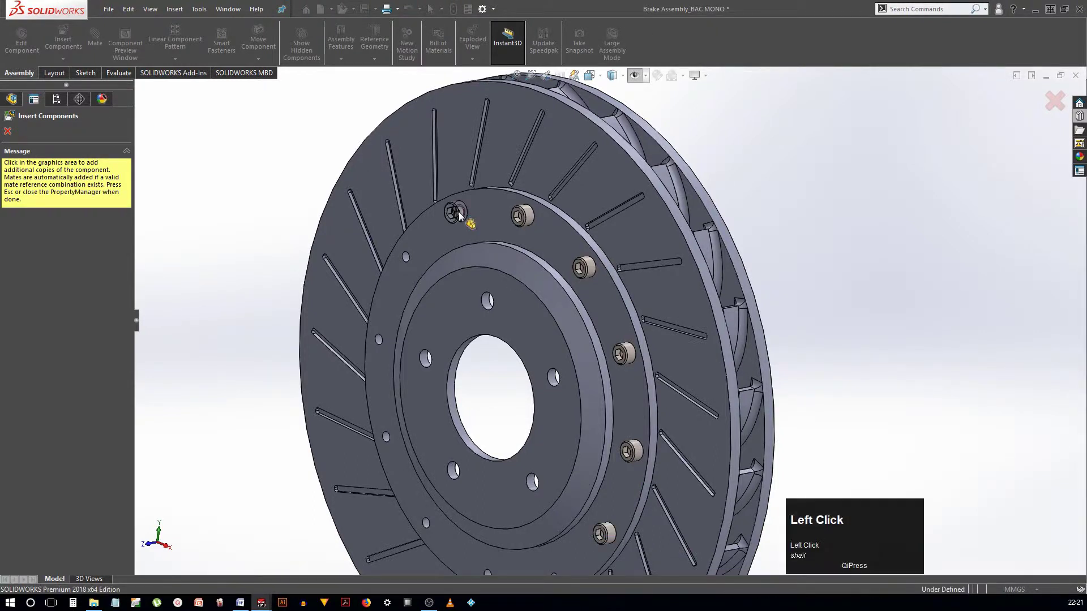
click(403, 259)
click(376, 340)
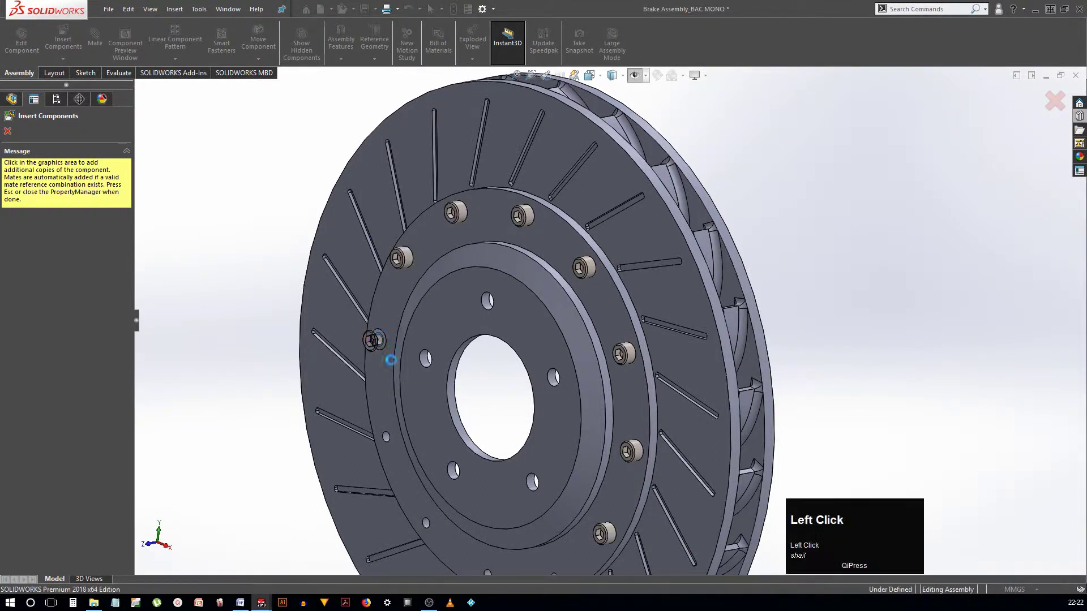
click(387, 438)
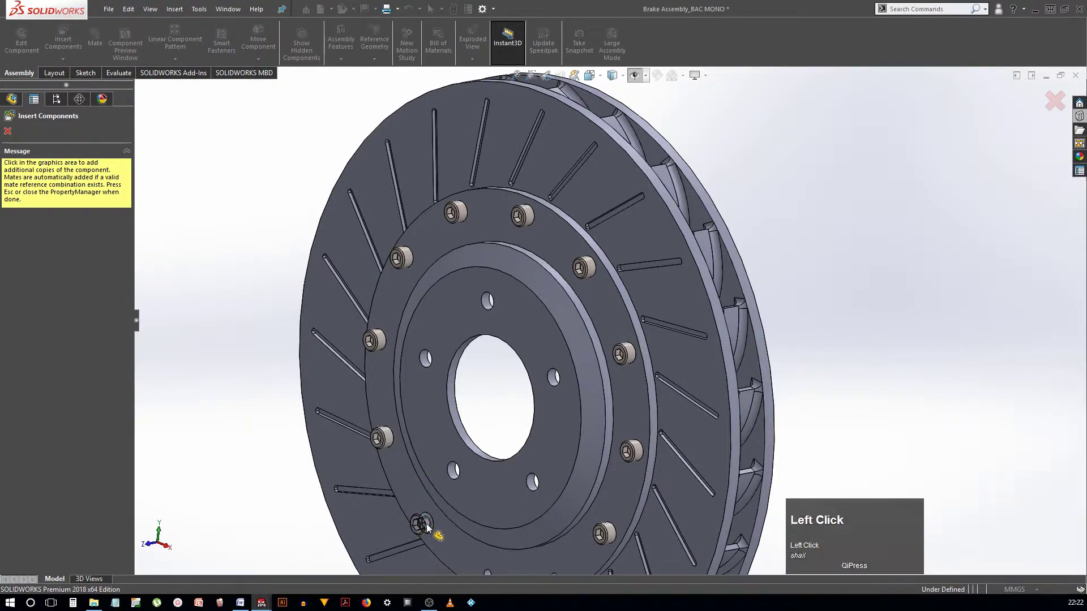
Step: Place M6 socket head cap screws in the remaining holes along the bottom of the hub flange and finish inserting copies
scroll(462, 546, up, 5)
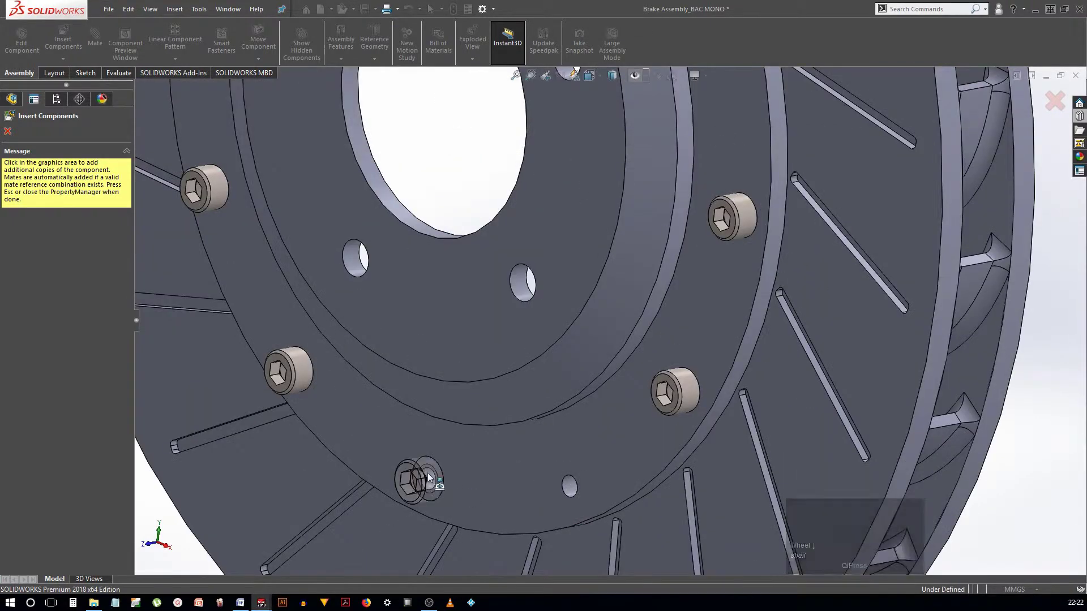
click(578, 428)
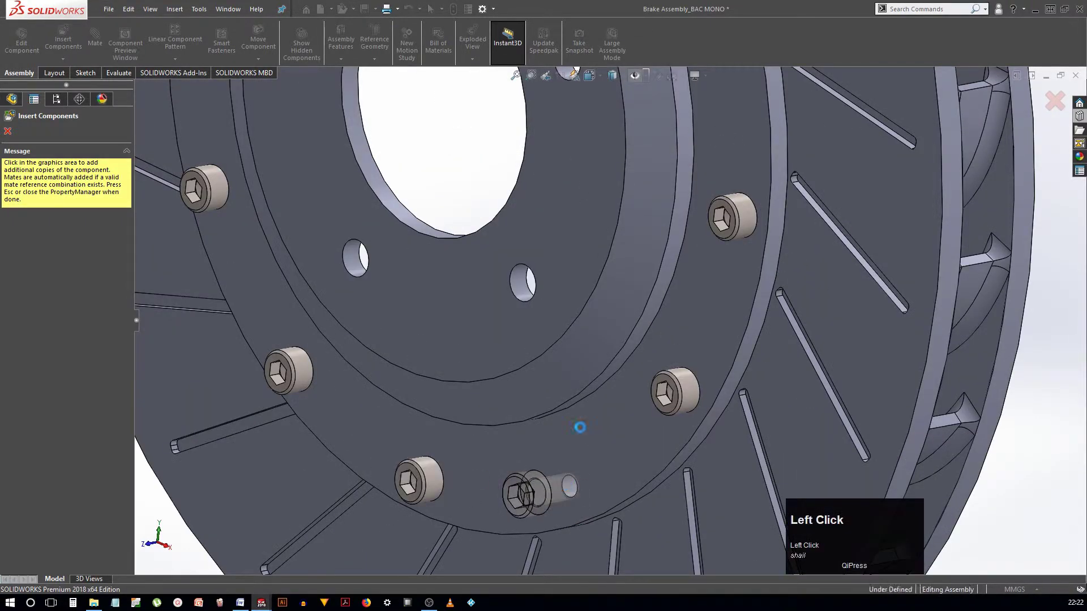
middle_drag(580, 427, 634, 424)
scroll(617, 414, down, 5)
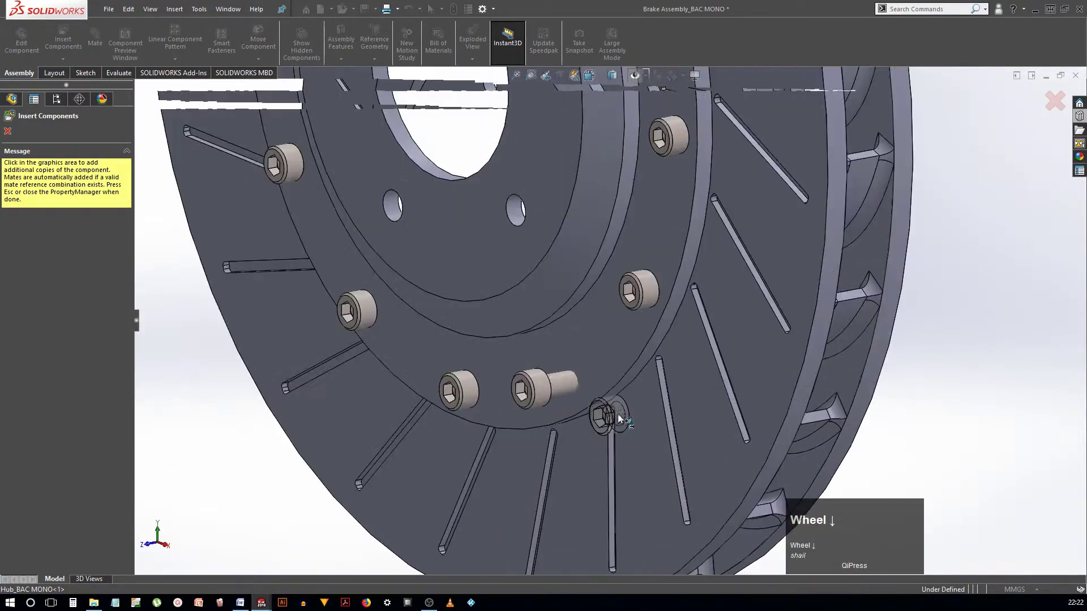
click(579, 382)
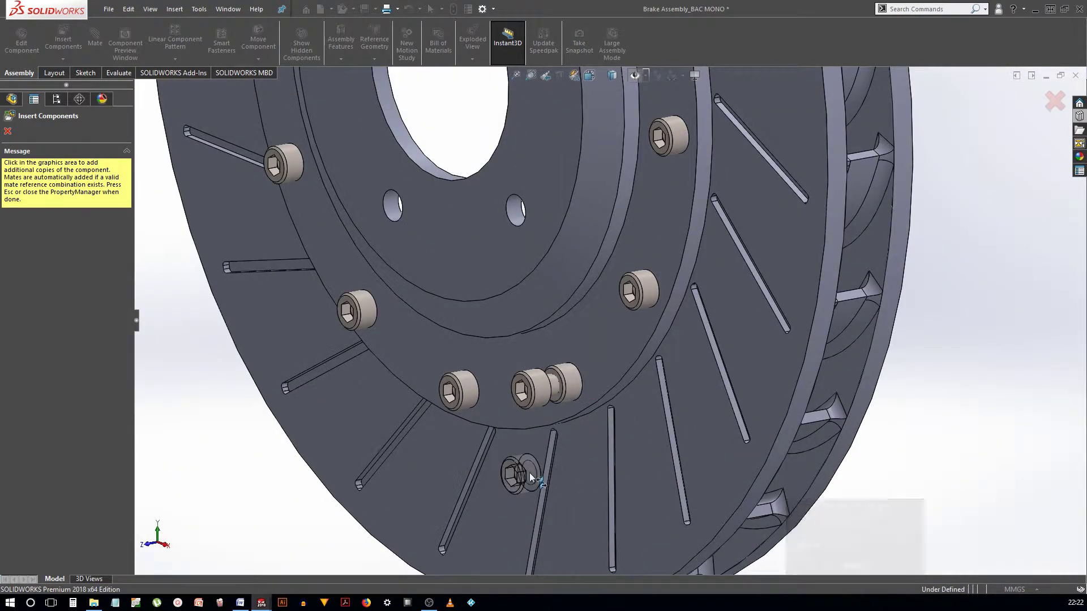
scroll(548, 412, up, 3)
scroll(592, 200, up, 2)
scroll(545, 251, down, 3)
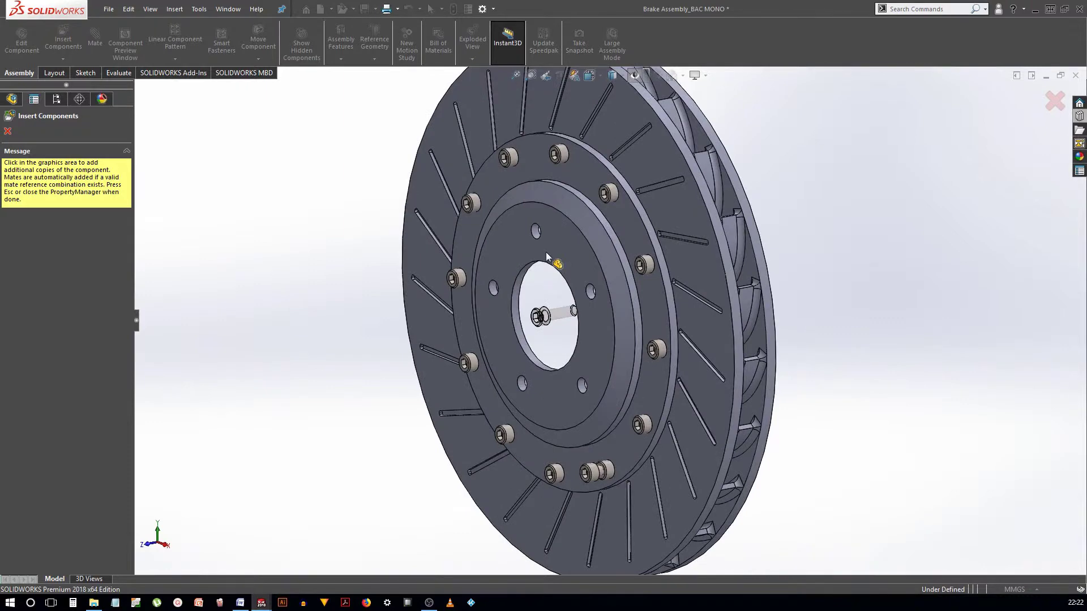
key(Return)
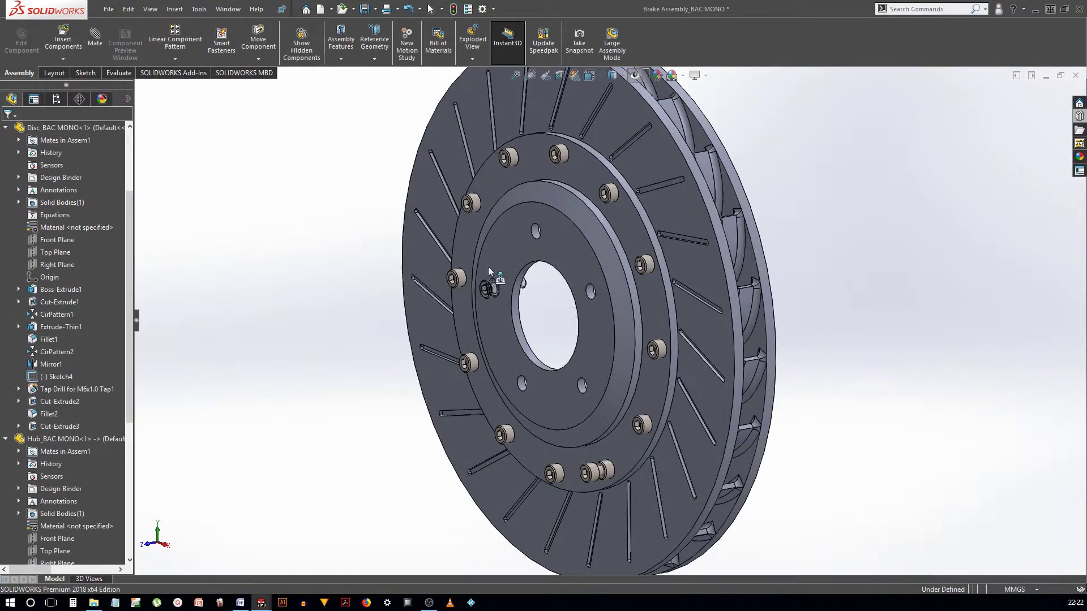
Step: Group all the socket head cap screws in a new folder named "M6 Screws" and save the assembly
middle_drag(488, 267, 317, 334)
click(72, 403)
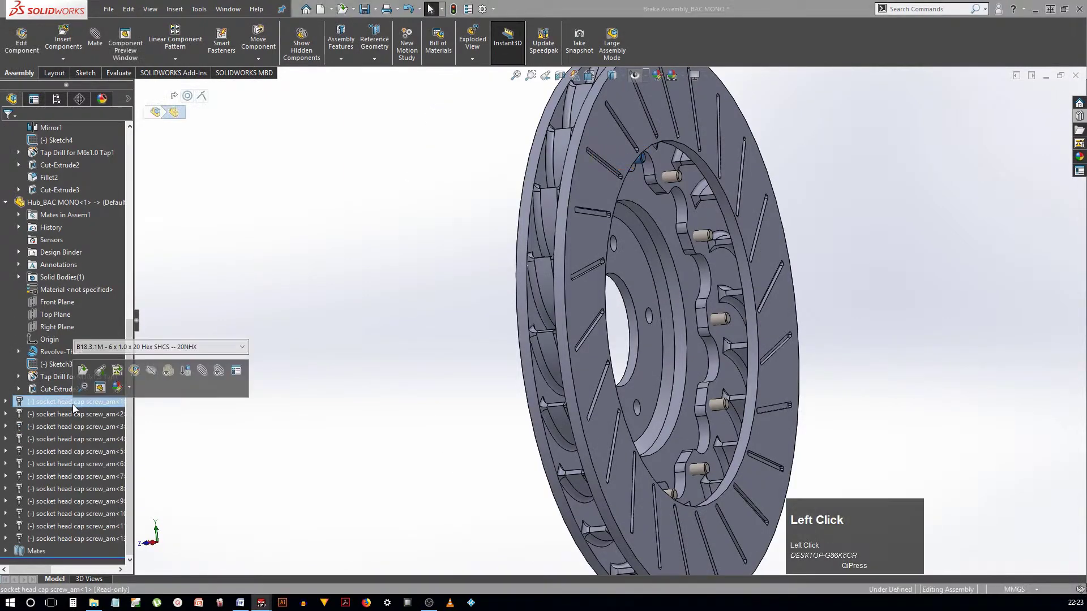
shift+click(91, 538)
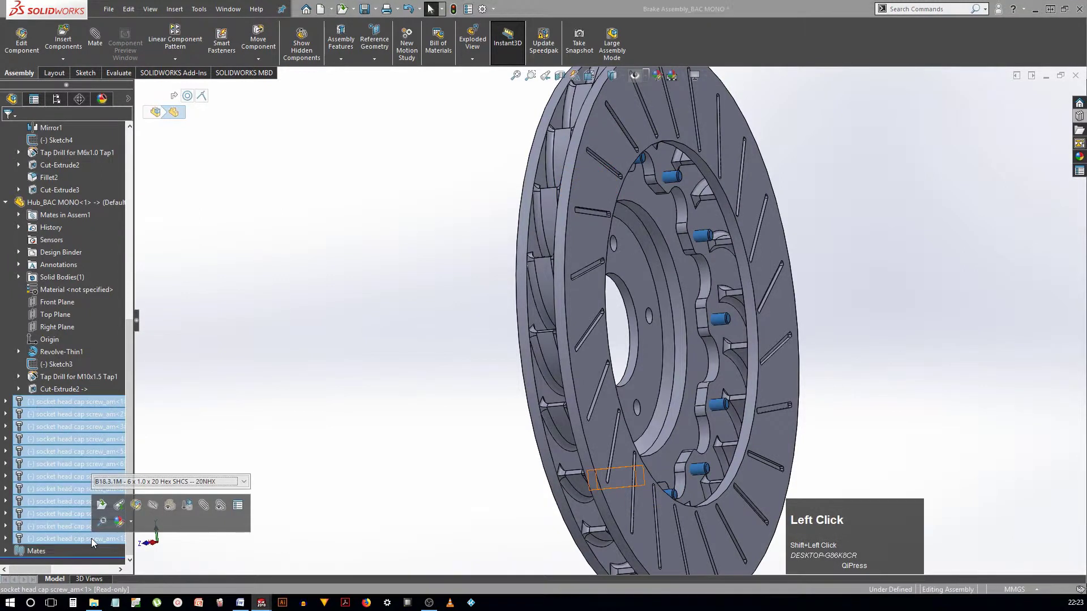
right_click(77, 450)
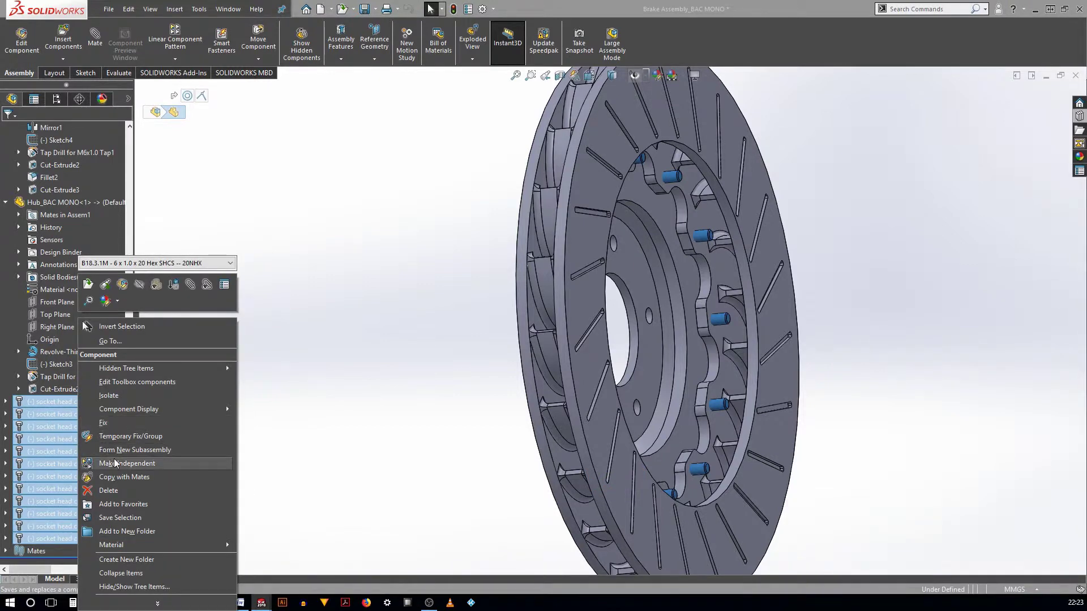
click(167, 531)
text(M6 Screws)
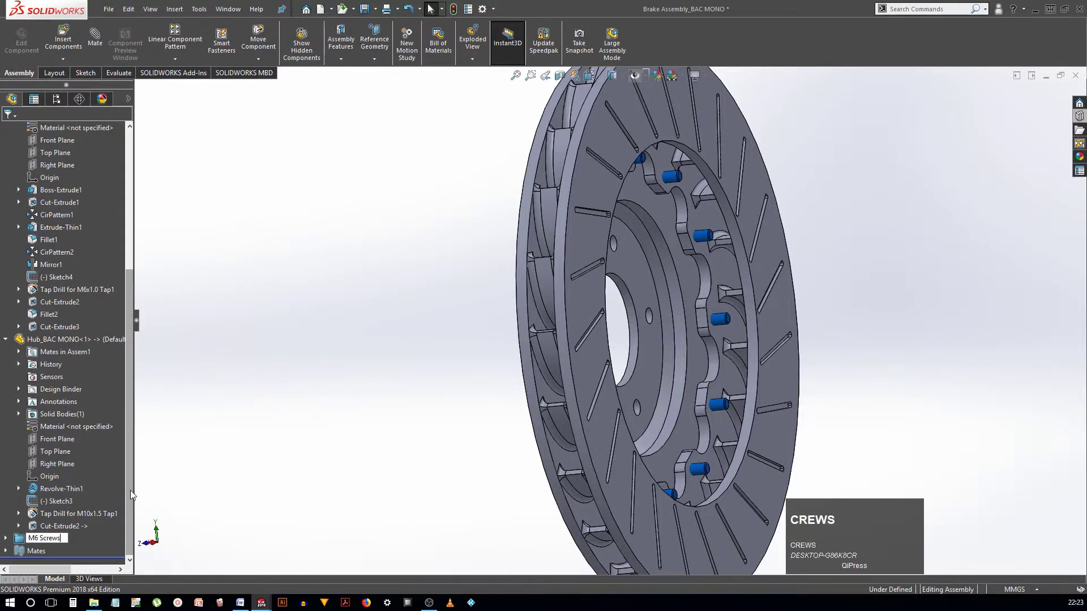
key(Return)
scroll(800, 393, up, 3)
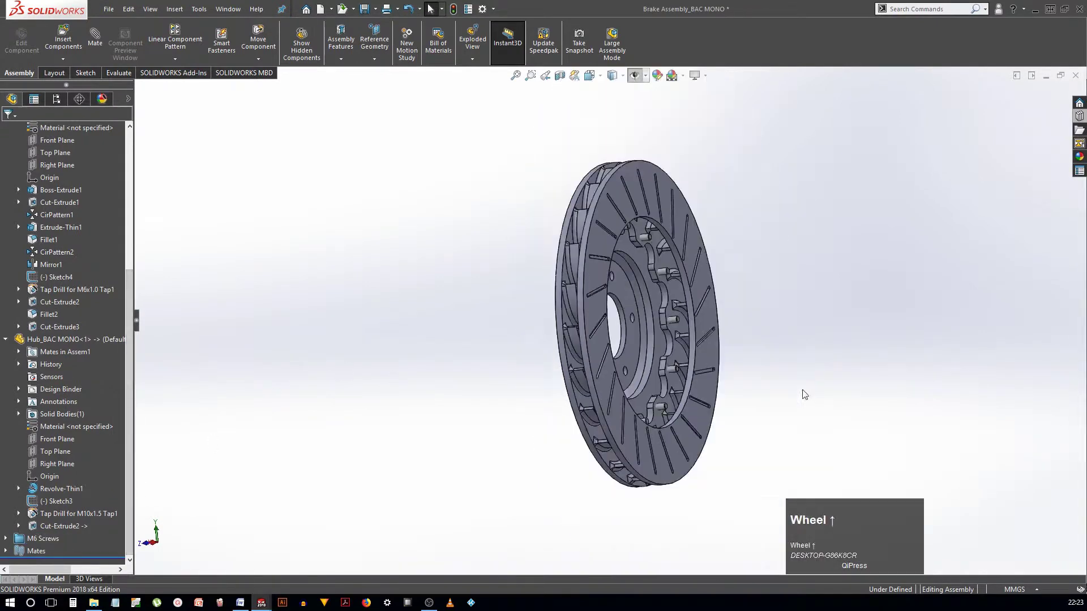
key(ctrl+s)
Step: Insert a hex flange nut from the Toolbox onto the end of an upper screw on the disc's rear side
middle_drag(615, 291, 619, 238)
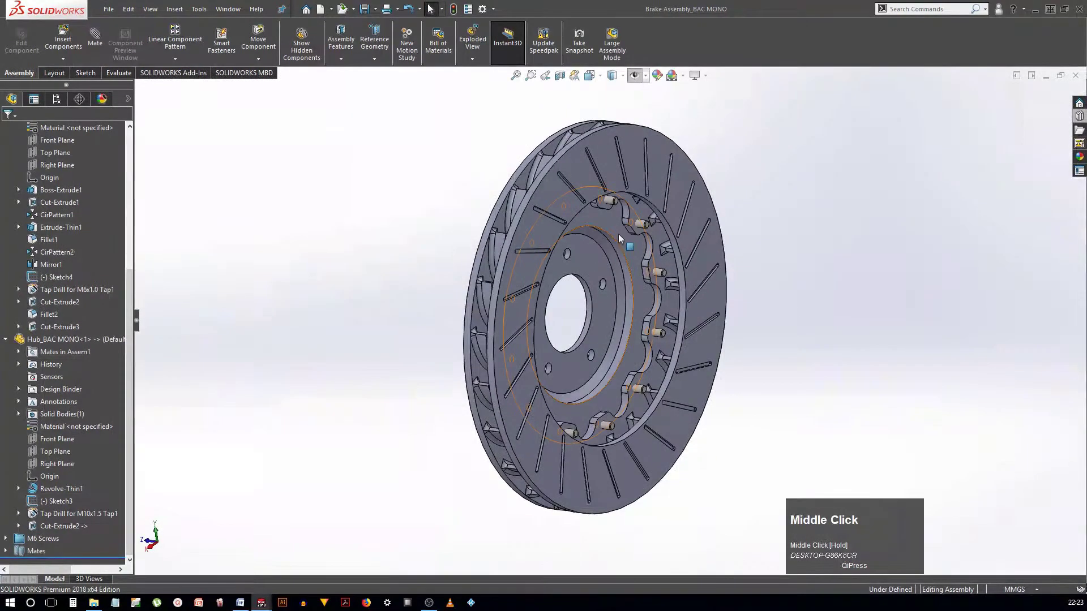
scroll(616, 205, down, 1)
scroll(844, 195, down, 2)
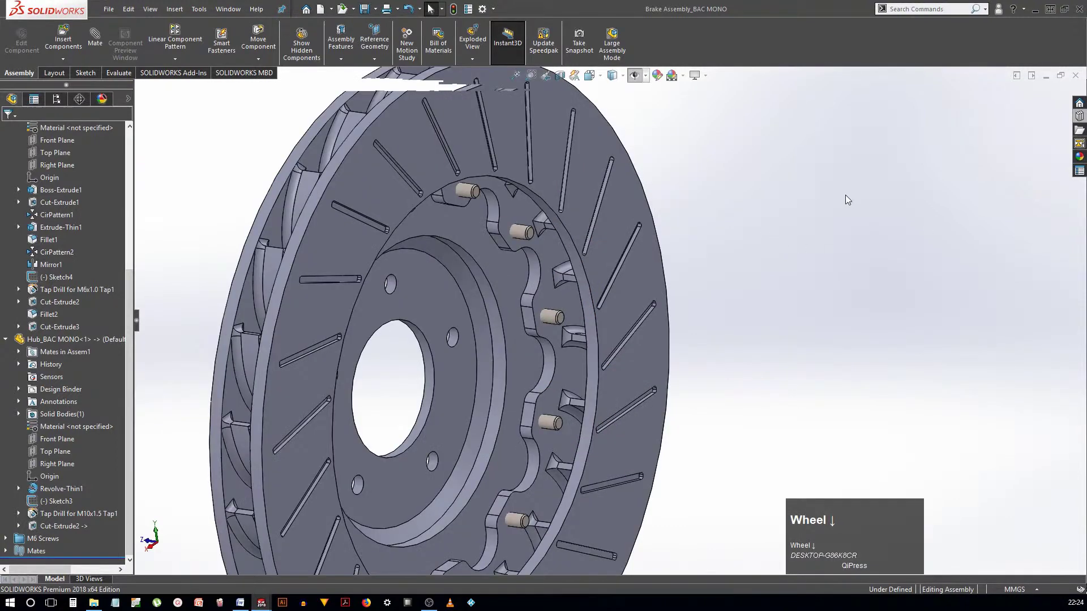
click(938, 295)
scroll(937, 294, up, 3)
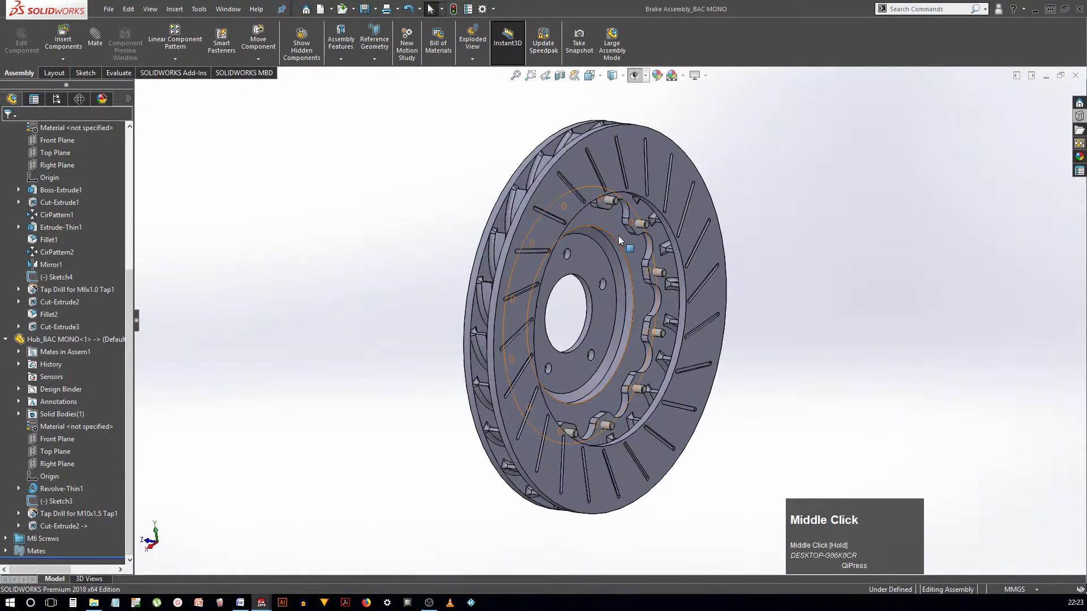
scroll(616, 205, down, 1)
scroll(845, 195, down, 2)
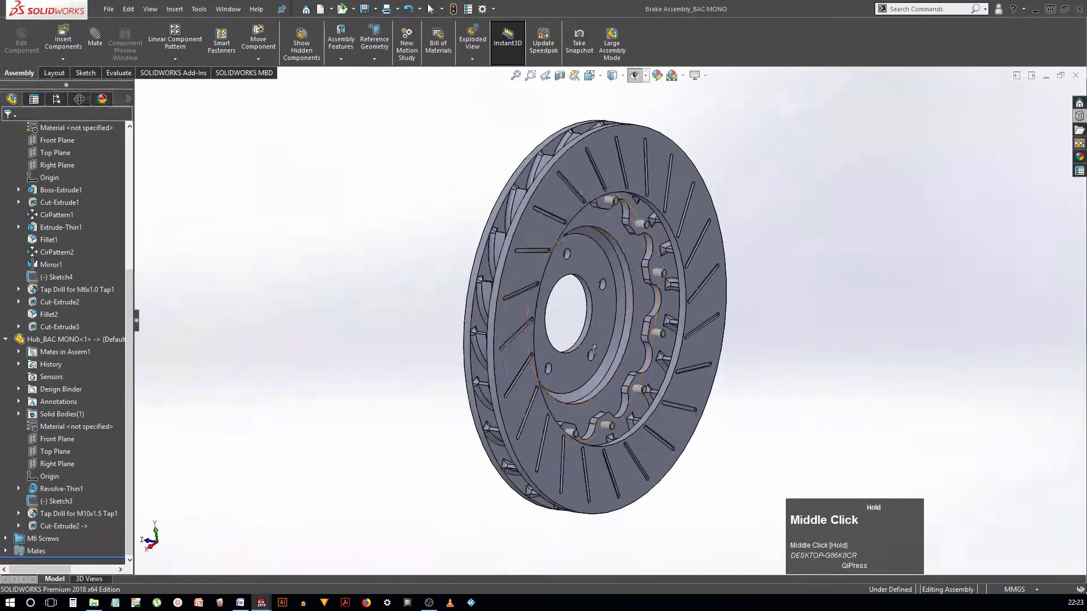
scroll(769, 227, down, 1)
scroll(770, 228, down, 1)
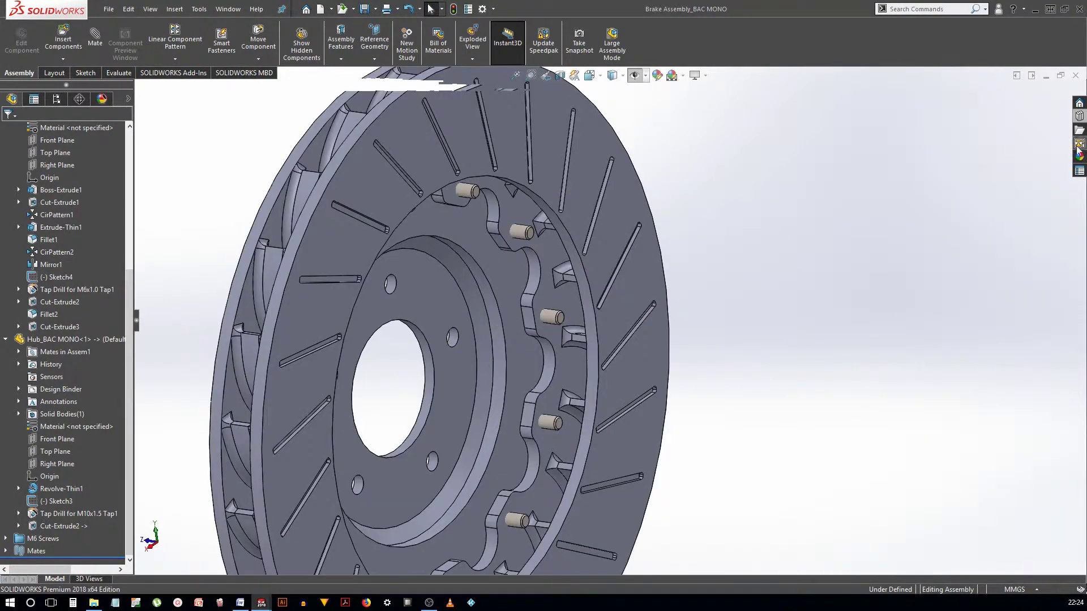
mouse_move(1079, 116)
click(962, 174)
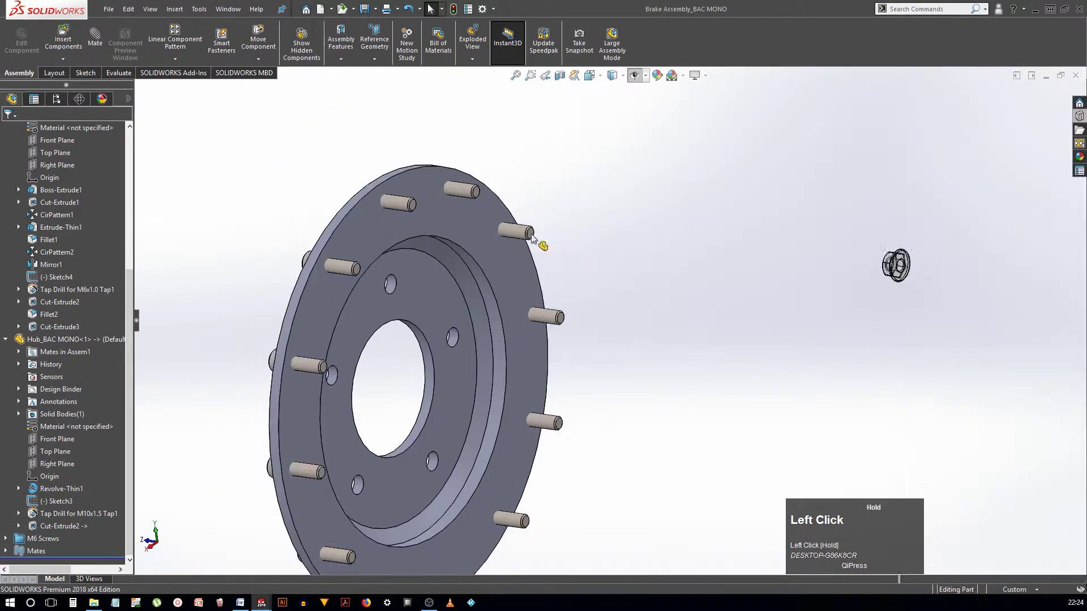
drag(532, 238, 518, 232)
click(7, 131)
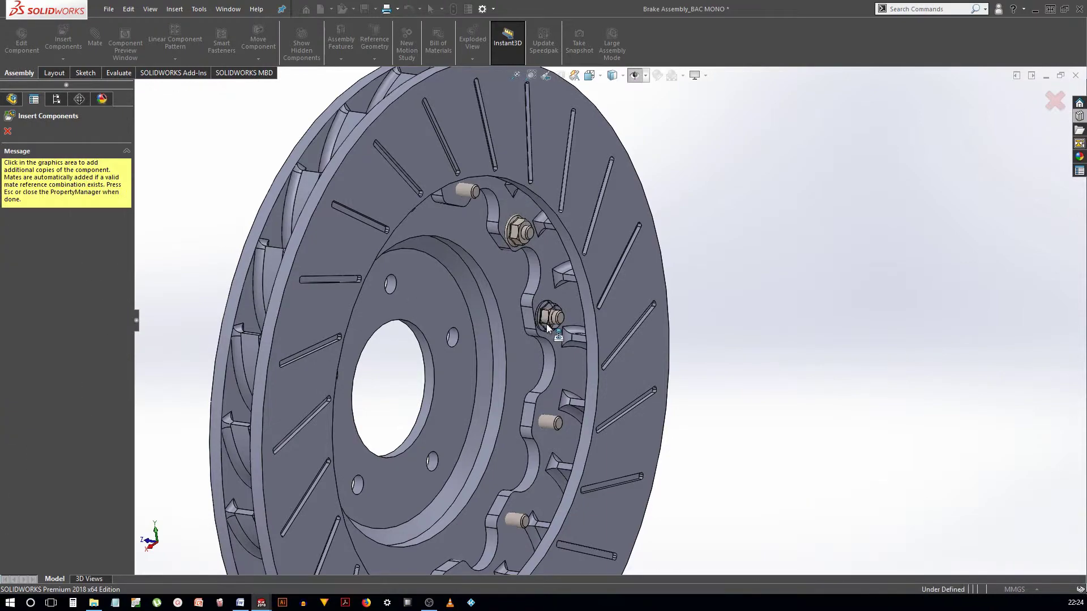
Step: Place copies of the hex flange nut on the remaining screw ends around the disc's rear side and finish inserting
click(552, 317)
click(549, 422)
scroll(546, 468, down, 3)
scroll(547, 469, up, 4)
click(558, 362)
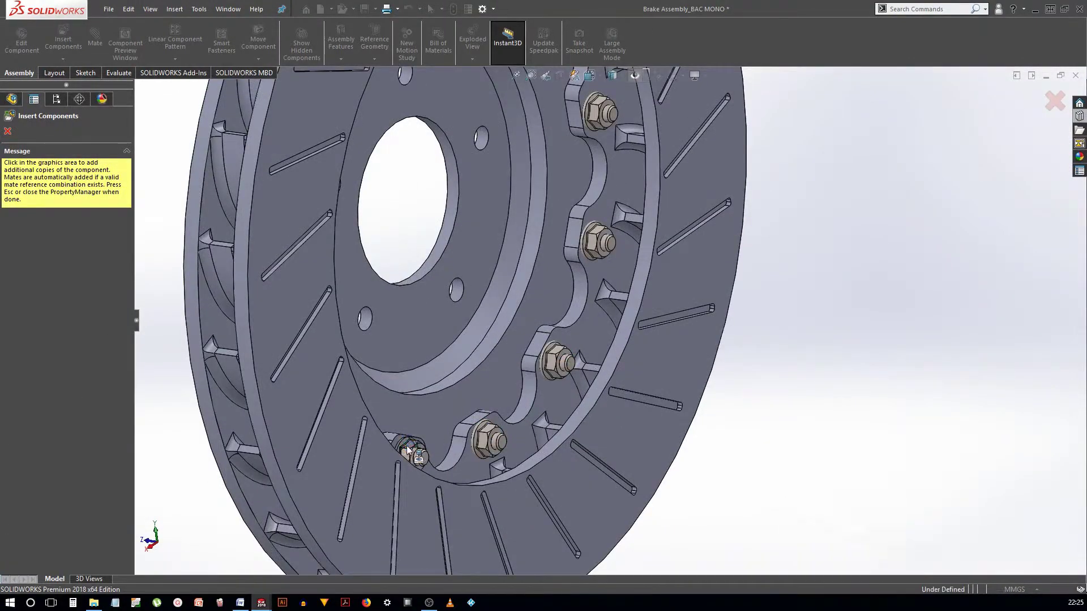
middle_drag(422, 453, 458, 326)
middle_drag(482, 235, 566, 130)
click(598, 92)
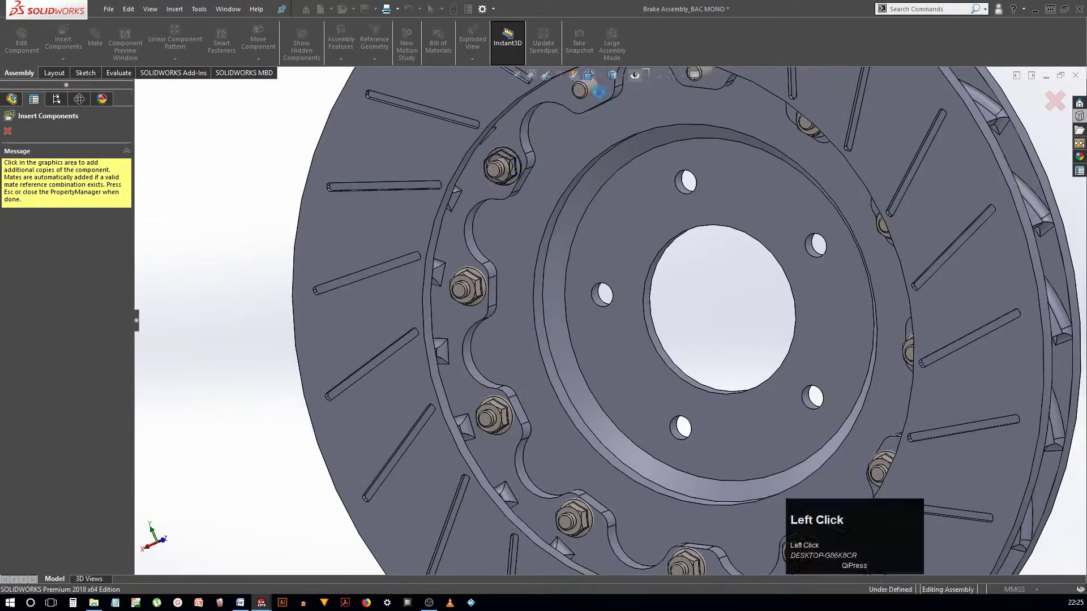
scroll(600, 178, up, 3)
middle_drag(600, 178, 792, 272)
right_click(803, 279)
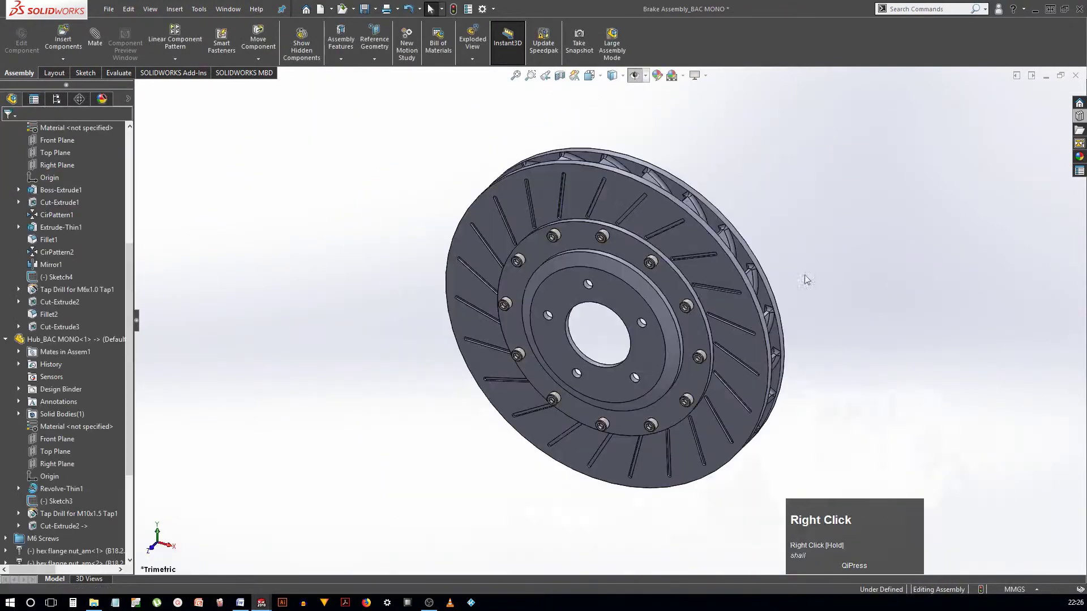
scroll(971, 301, down, 3)
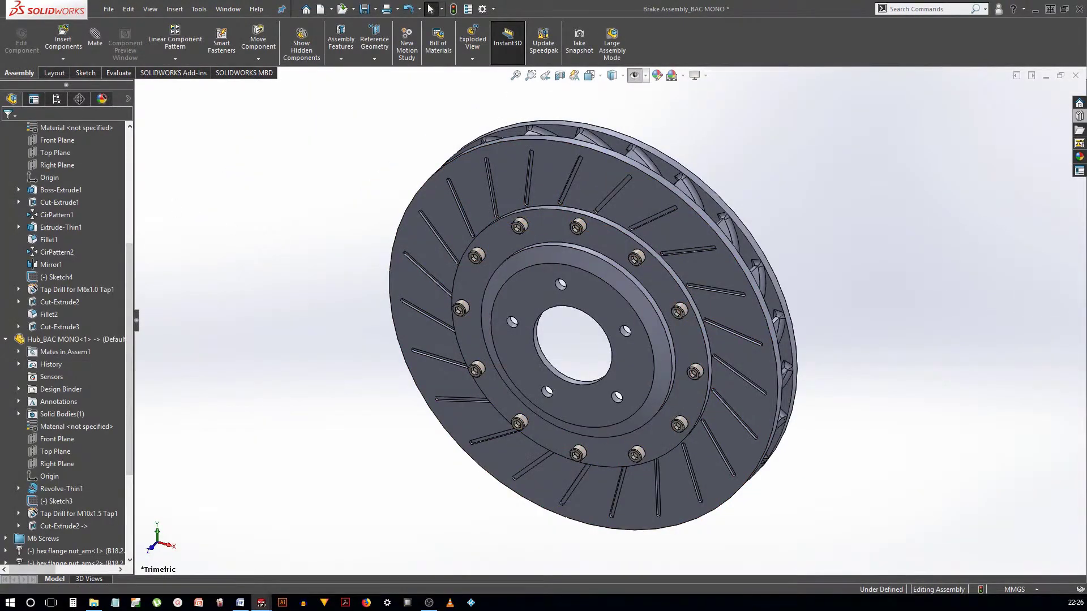